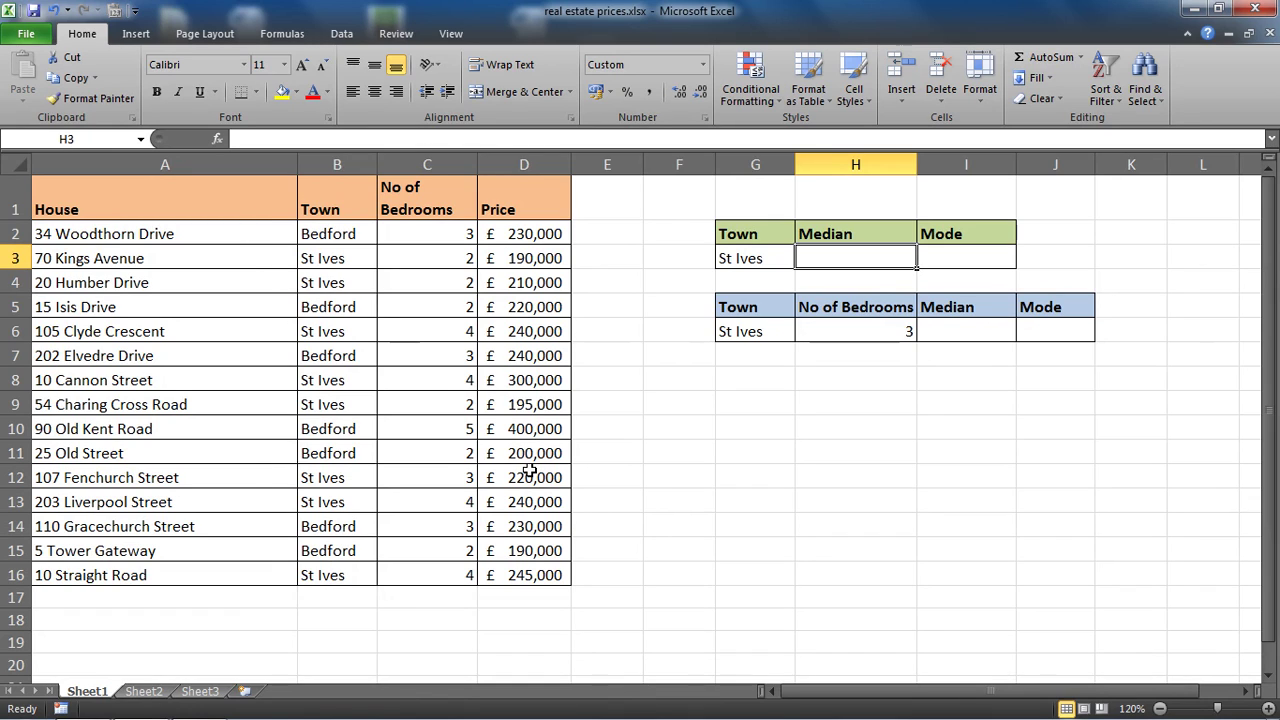
# Examine the Town, No of Bedrooms and Price columns, especially the prices of the St Ives houses, against the summary table's town criterion
pyautogui.moveTo(345, 302); pyautogui.dragTo(348, 362)
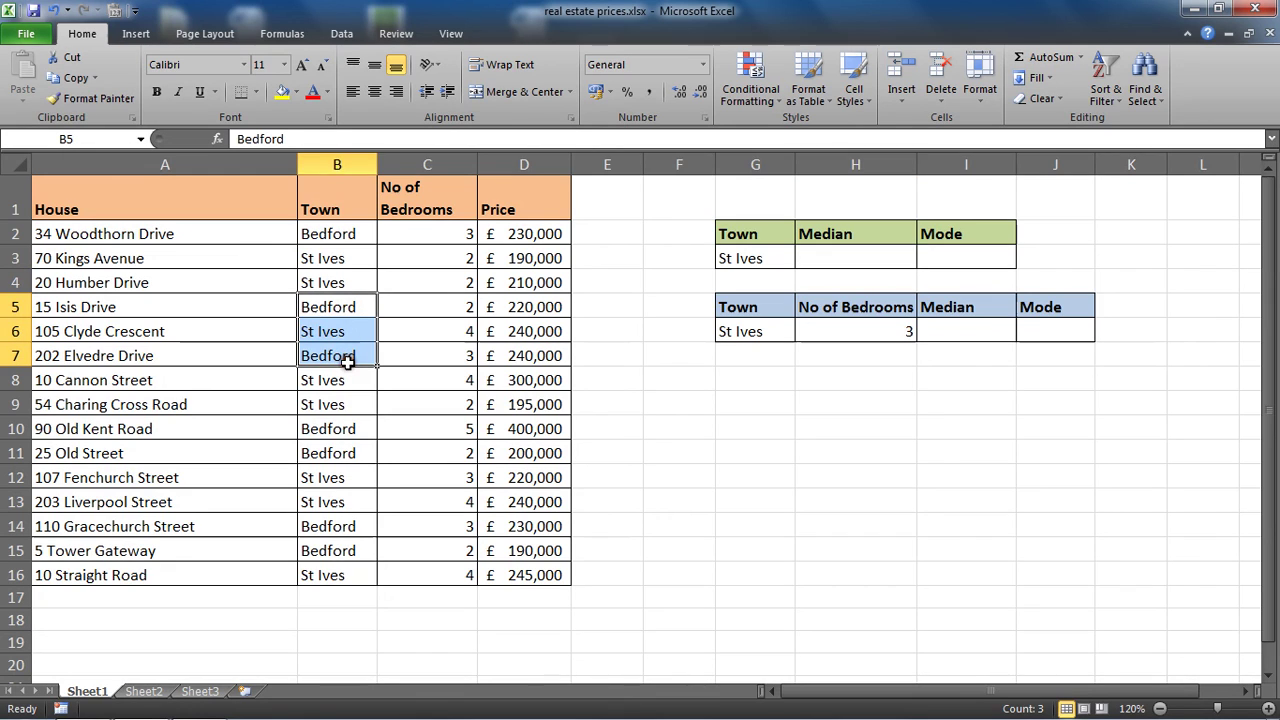
pyautogui.moveTo(443, 286); pyautogui.dragTo(469, 363)
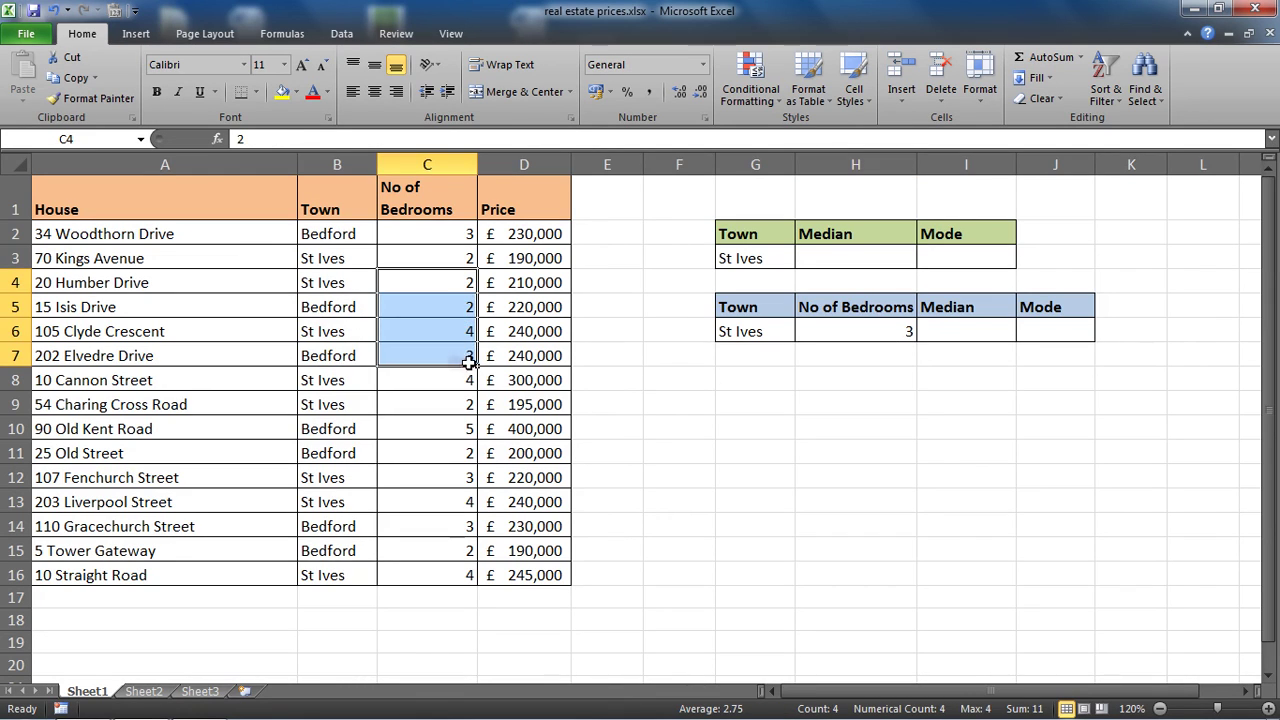
pyautogui.click(846, 264)
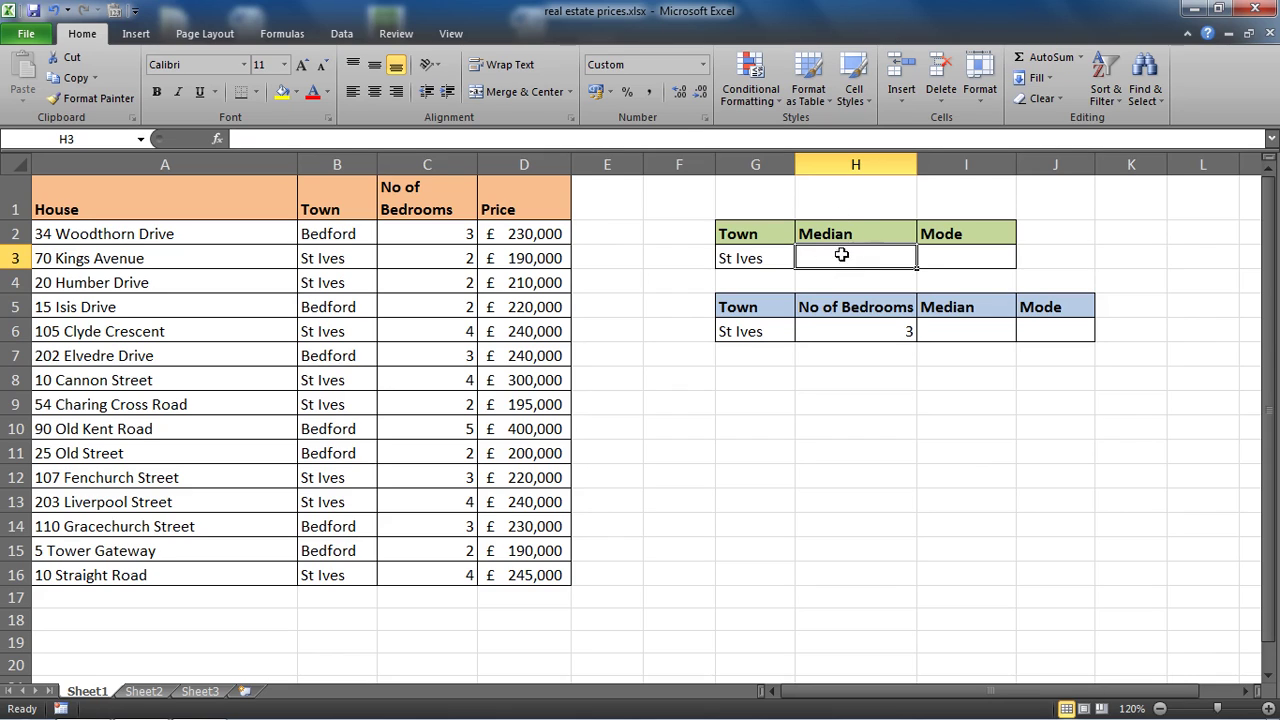
pyautogui.click(748, 257)
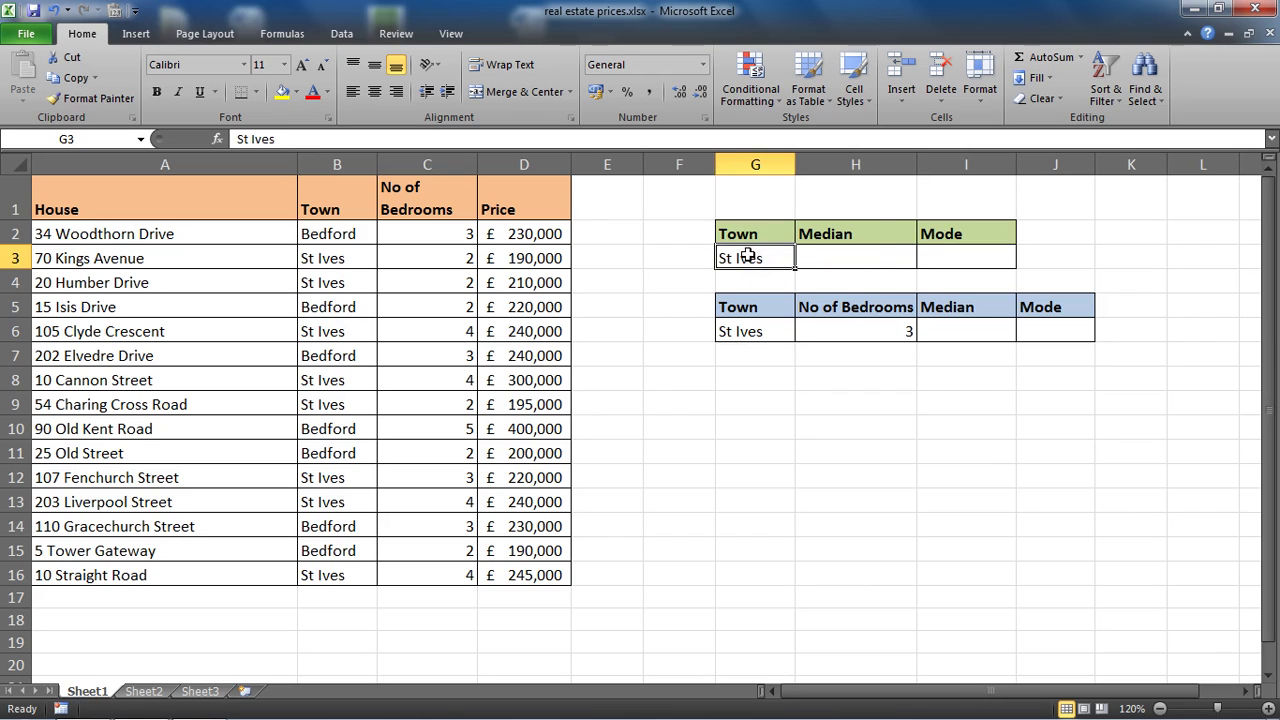
pyautogui.click(866, 256)
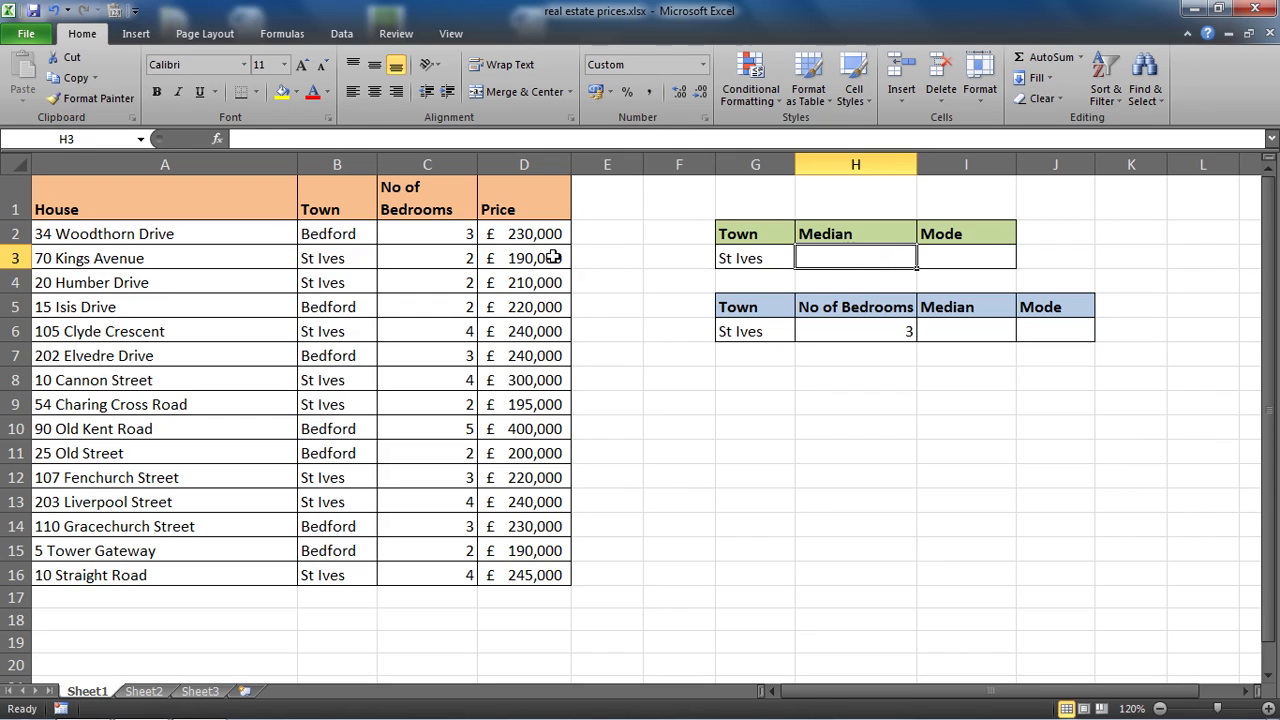
pyautogui.moveTo(553, 257); pyautogui.dragTo(556, 288)
pyautogui.click(550, 333)
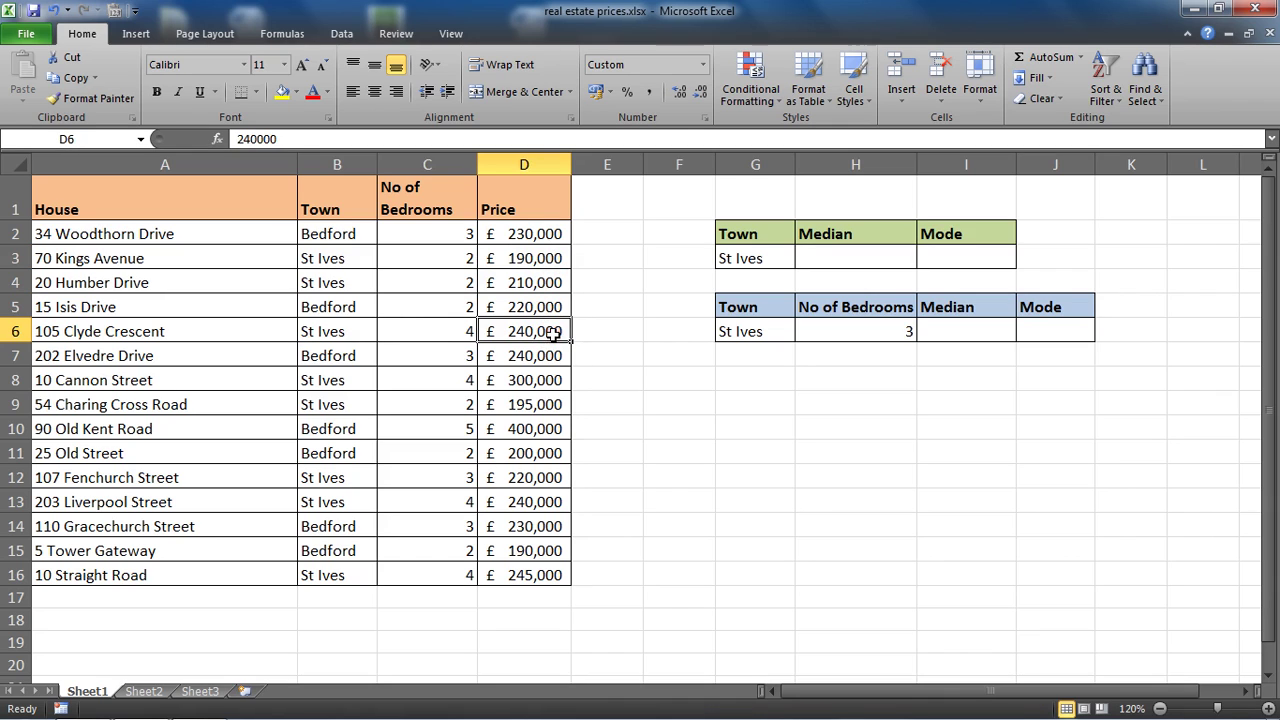
pyautogui.moveTo(550, 380); pyautogui.dragTo(548, 400)
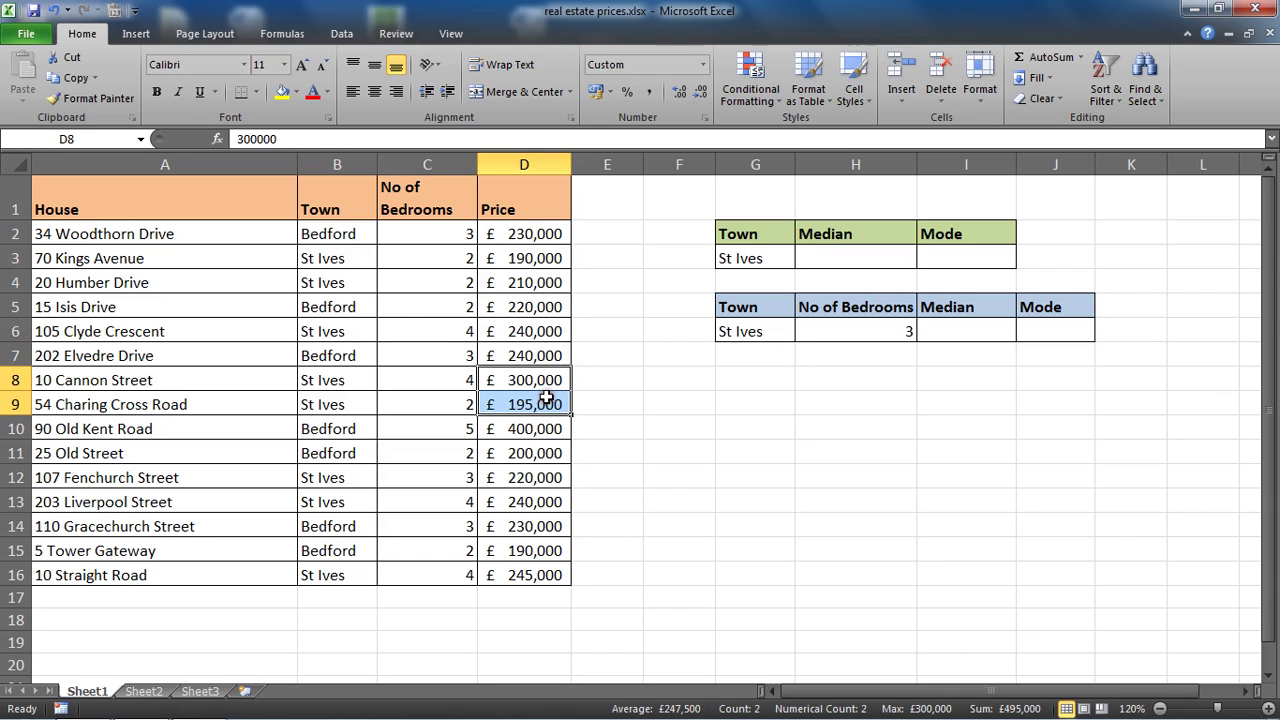
pyautogui.moveTo(548, 477)
pyautogui.mouseDown()
pyautogui.moveTo(575, 478)
pyautogui.moveTo(543, 500)
pyautogui.mouseUp()
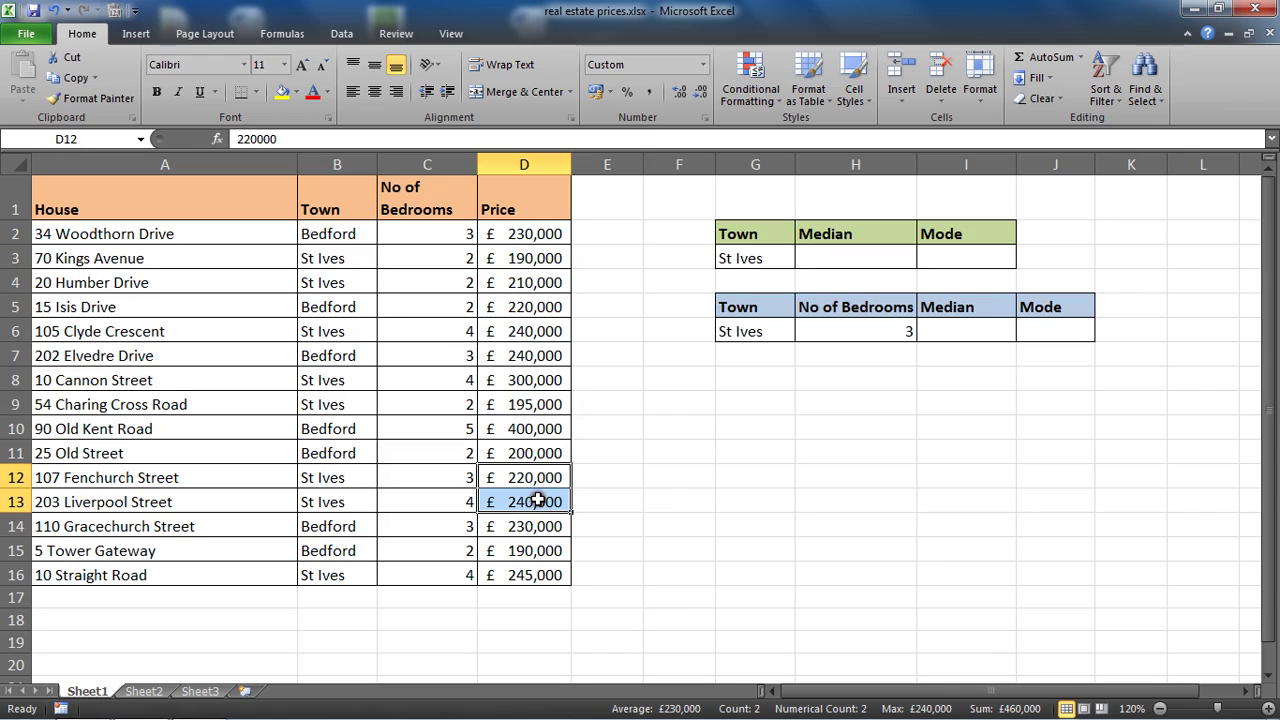
pyautogui.click(536, 572)
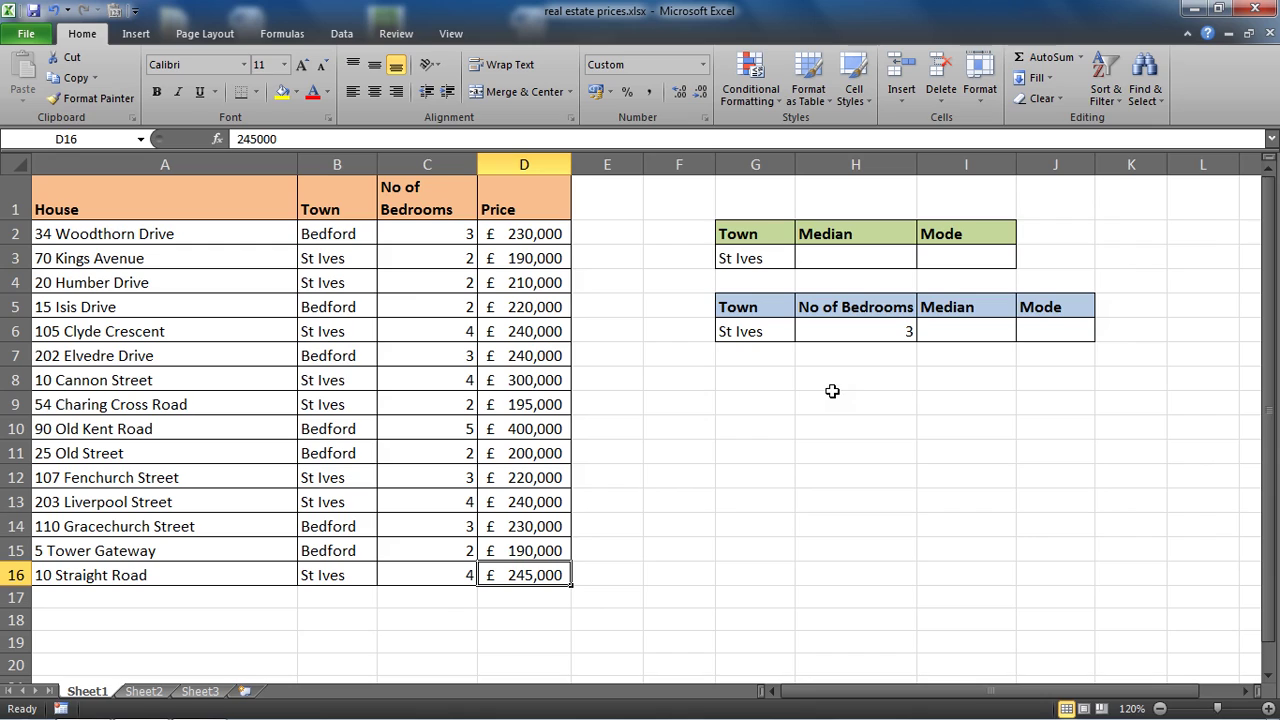
pyautogui.click(866, 257)
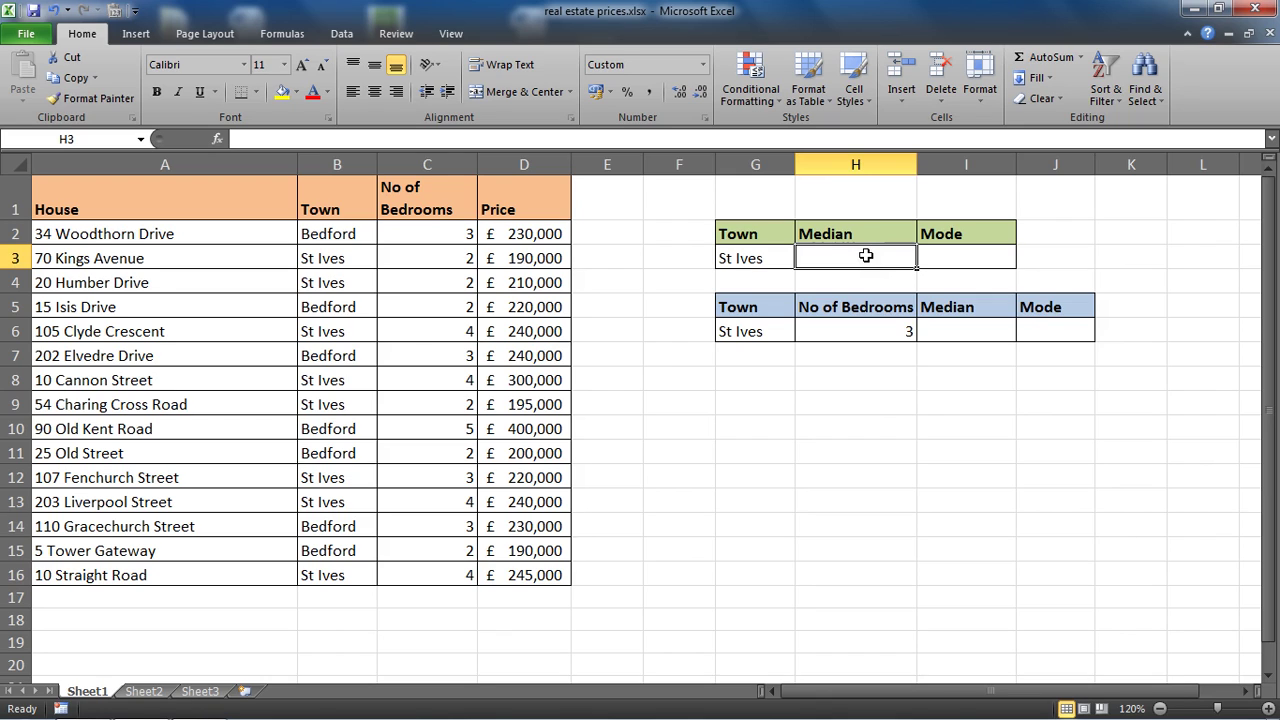
pyautogui.click(337, 232)
pyautogui.moveTo(337, 232); pyautogui.dragTo(334, 575)
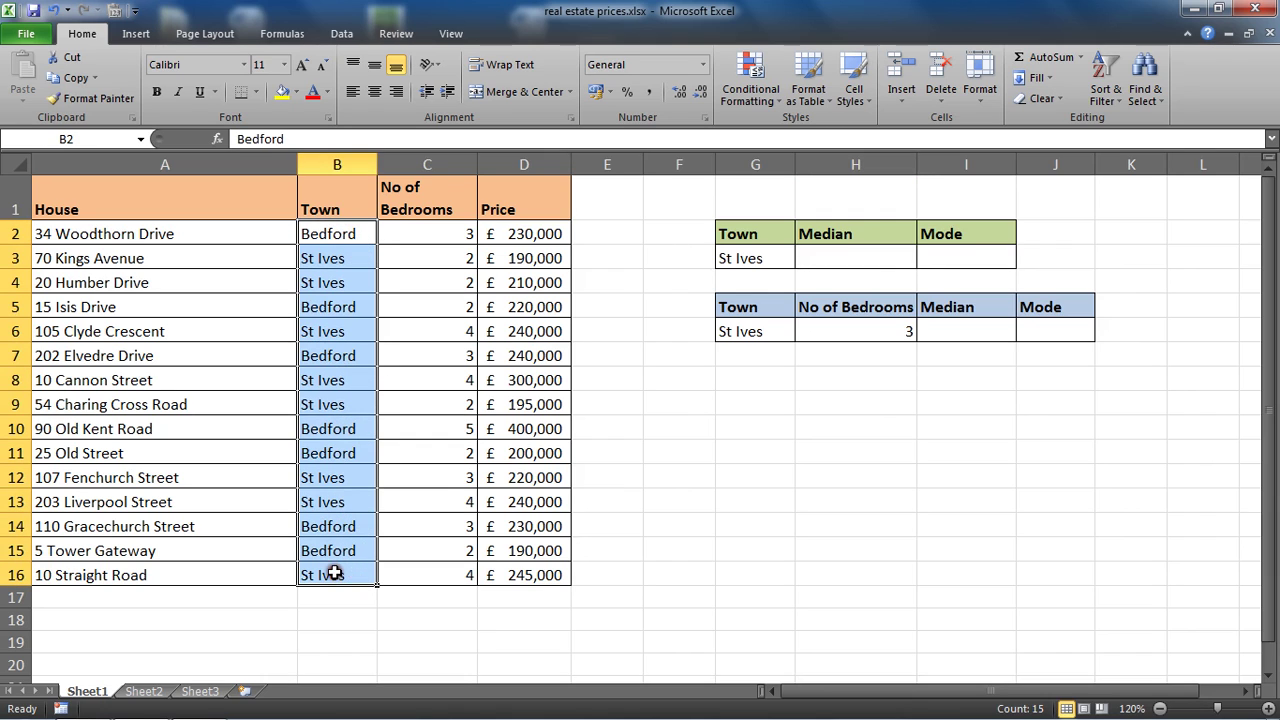
pyautogui.click(331, 243)
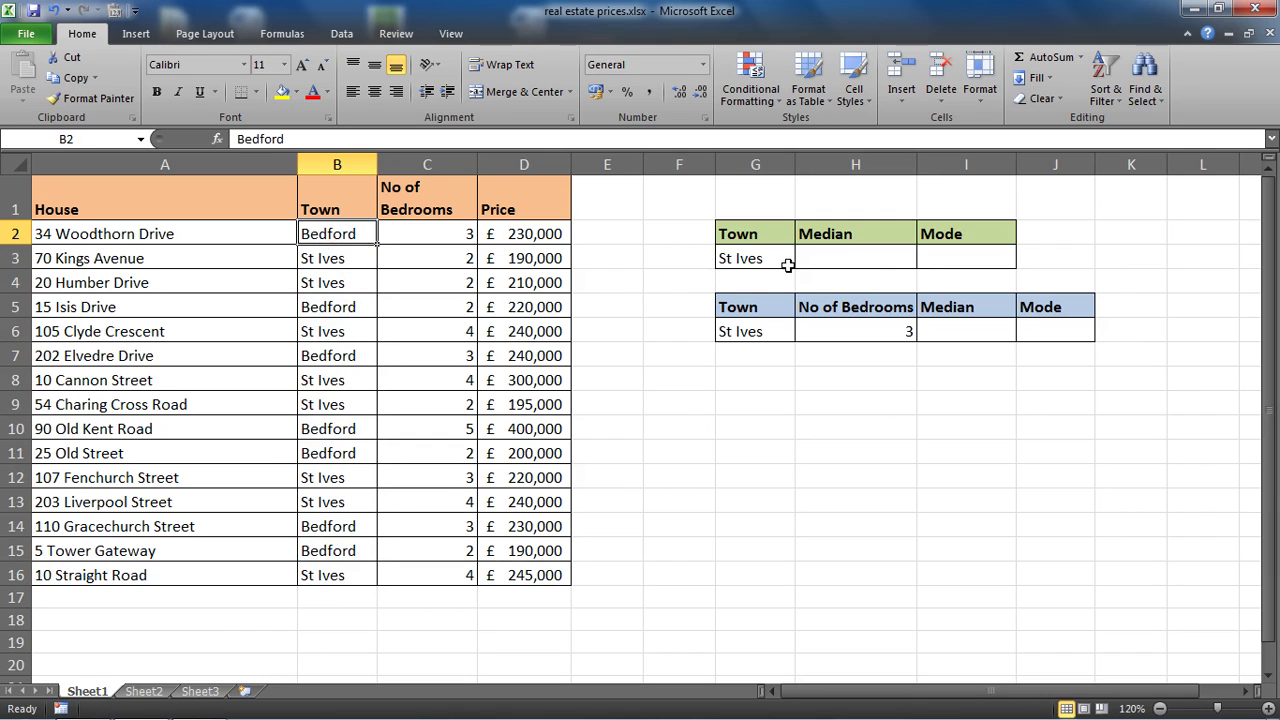
# Calculate the St Ives median price in H3 with the array formula =MEDIAN(IF(B2:B16=G3,D2:D16))
pyautogui.click(825, 266)
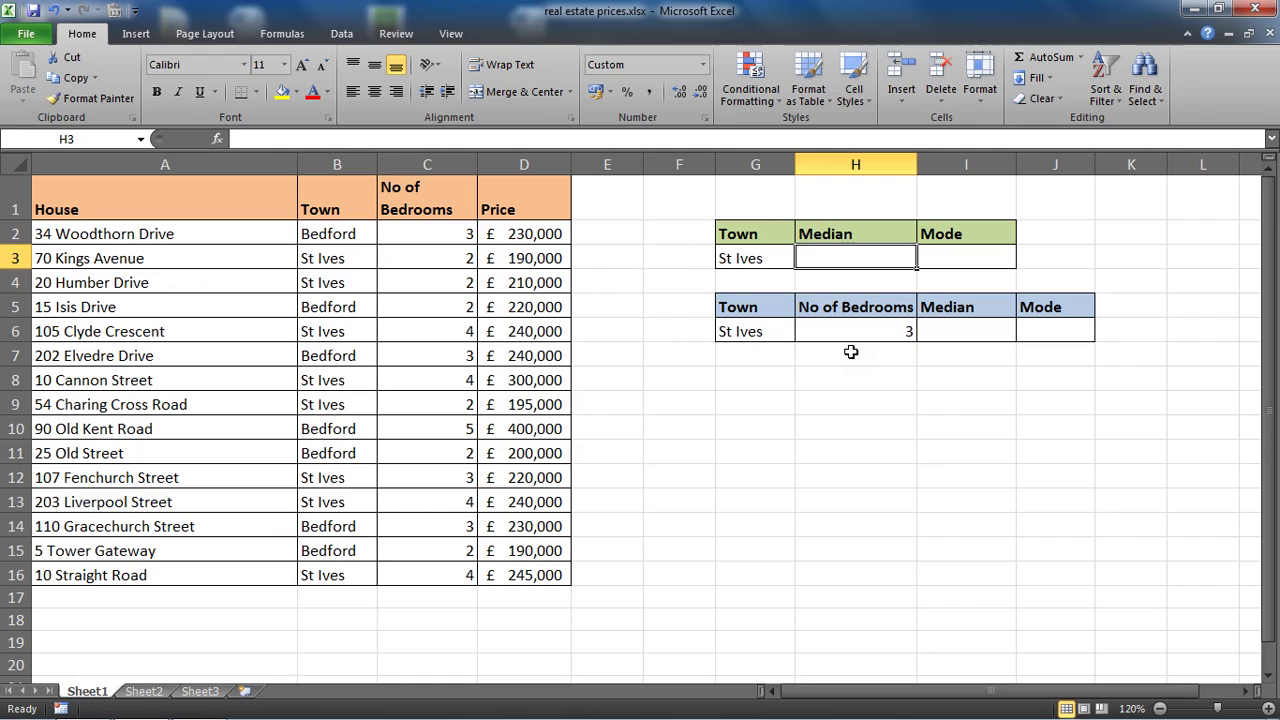
pyautogui.write('=m')
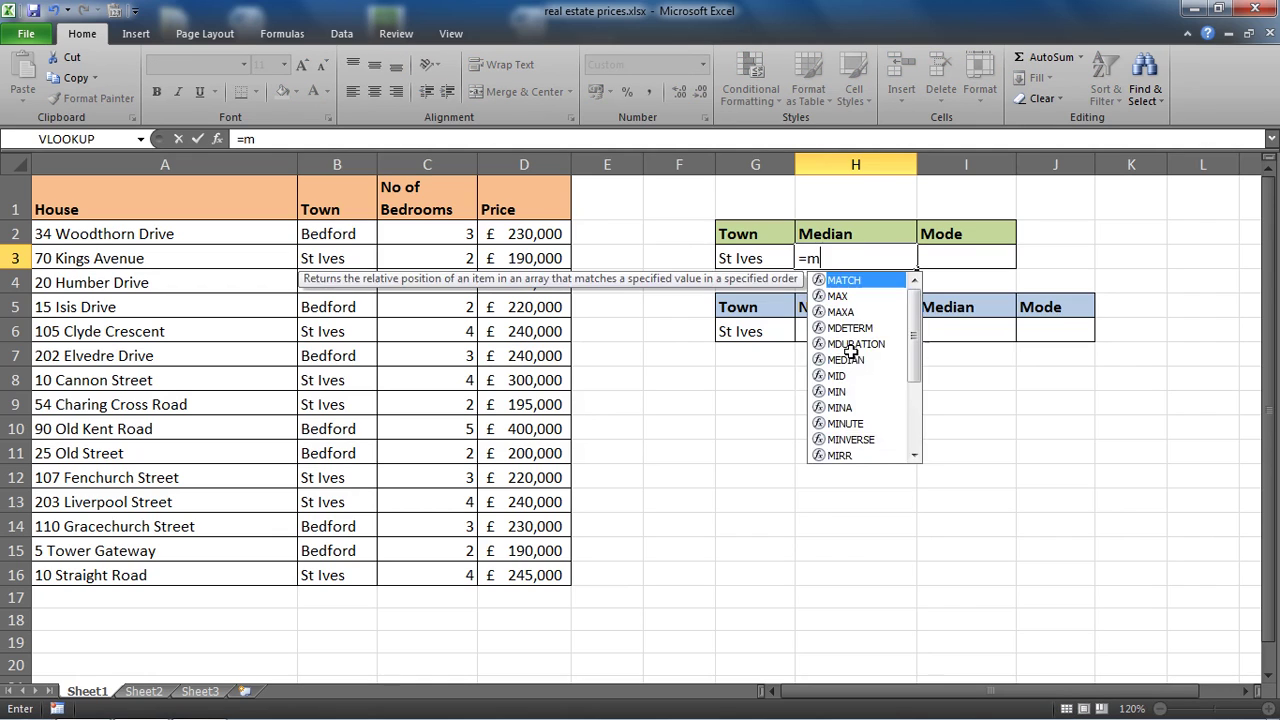
pyautogui.write('edian')
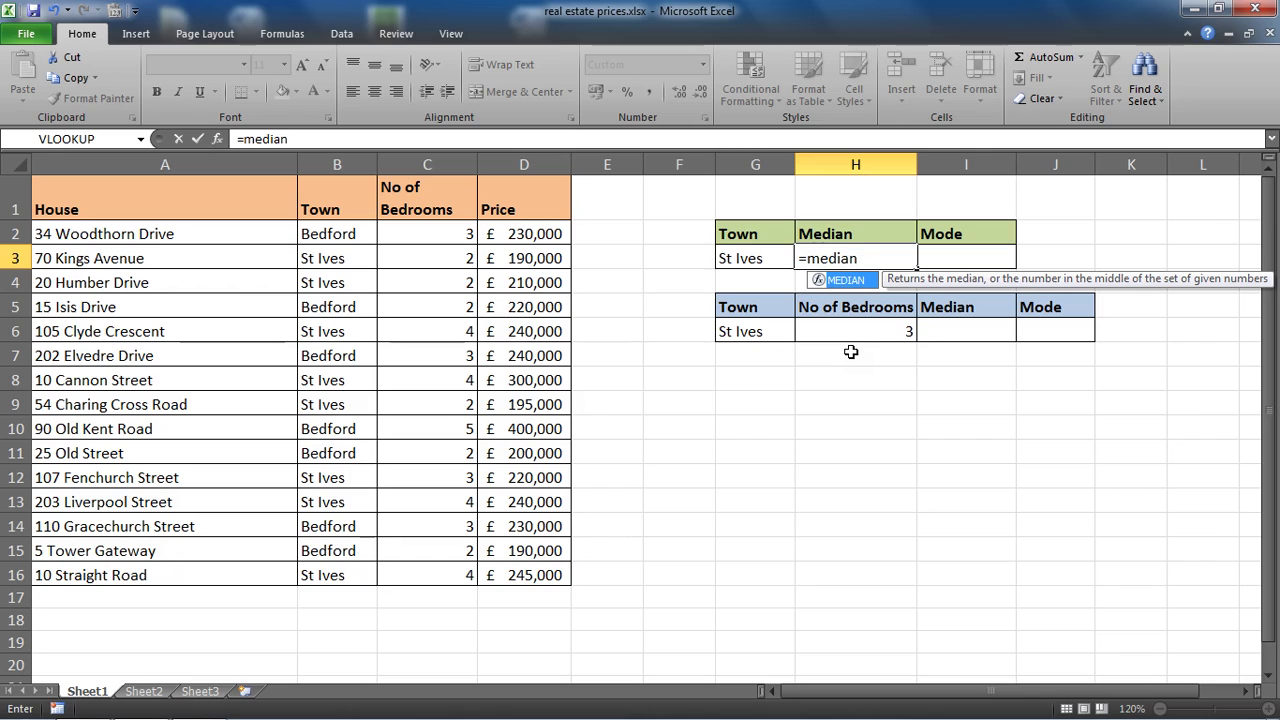
pyautogui.write('(')
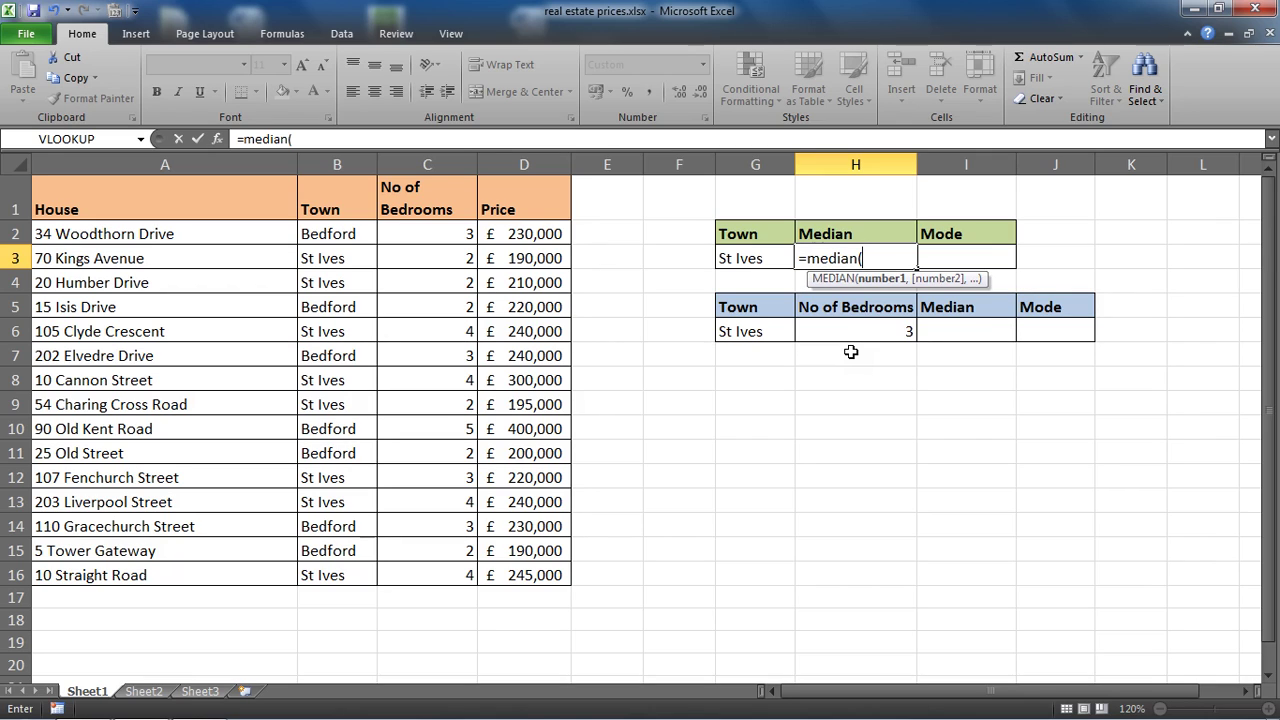
pyautogui.write('if(')
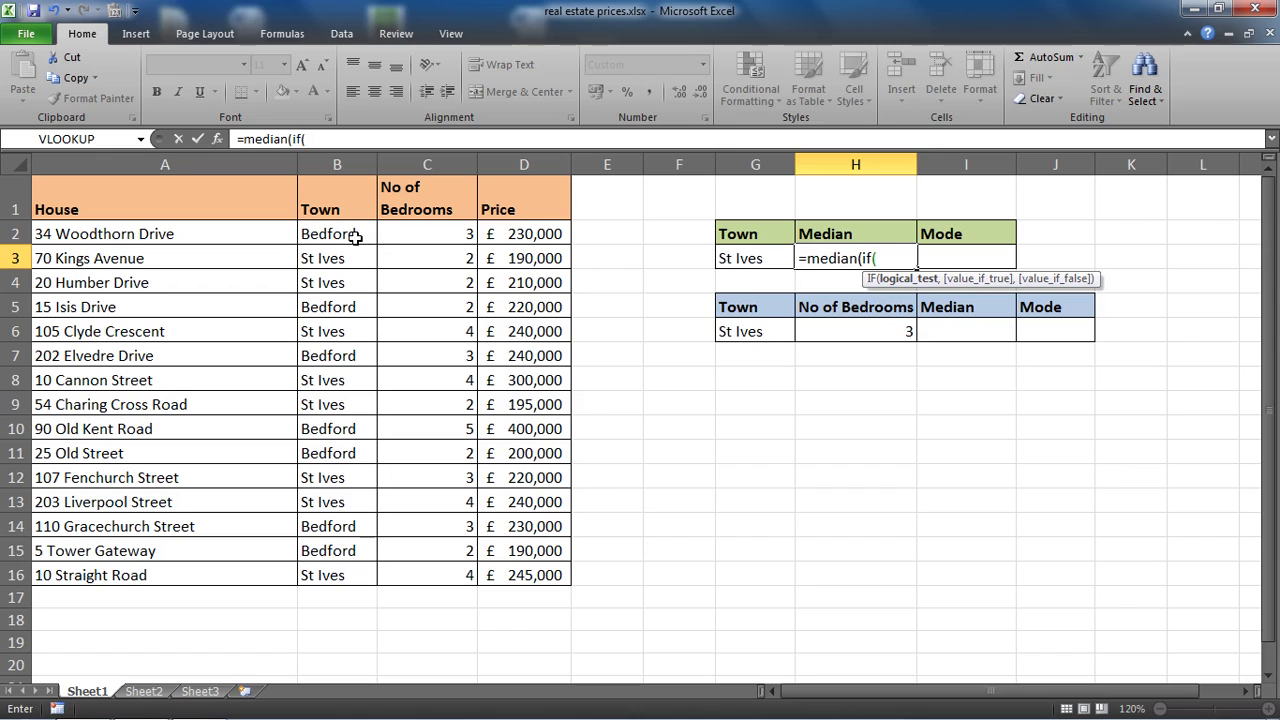
pyautogui.moveTo(355, 237); pyautogui.dragTo(351, 575)
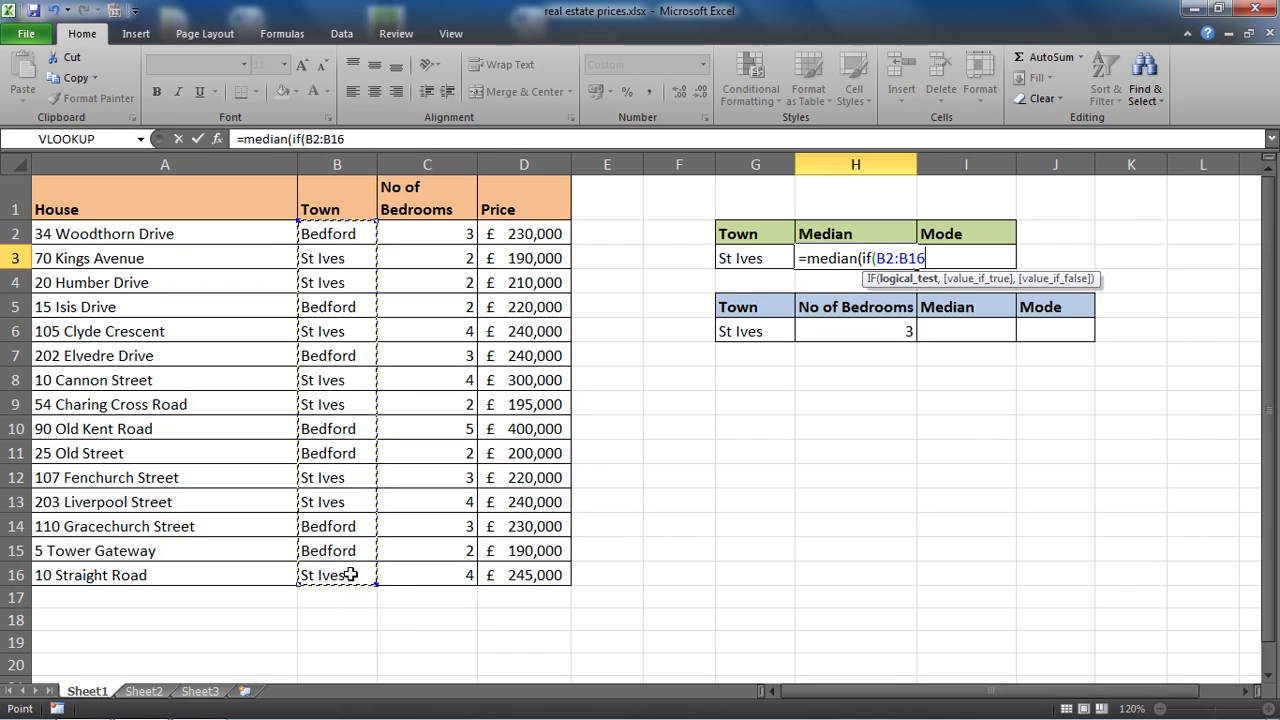
pyautogui.write('=')
pyautogui.click(766, 259)
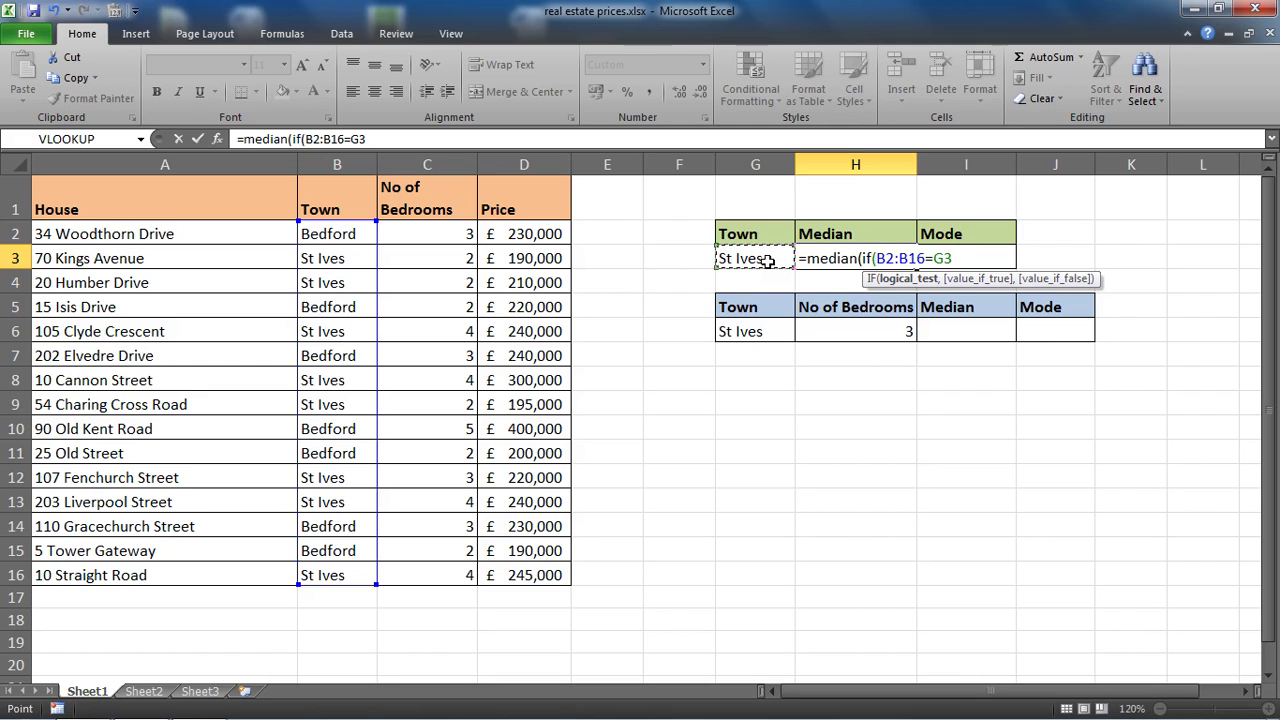
pyautogui.write(',')
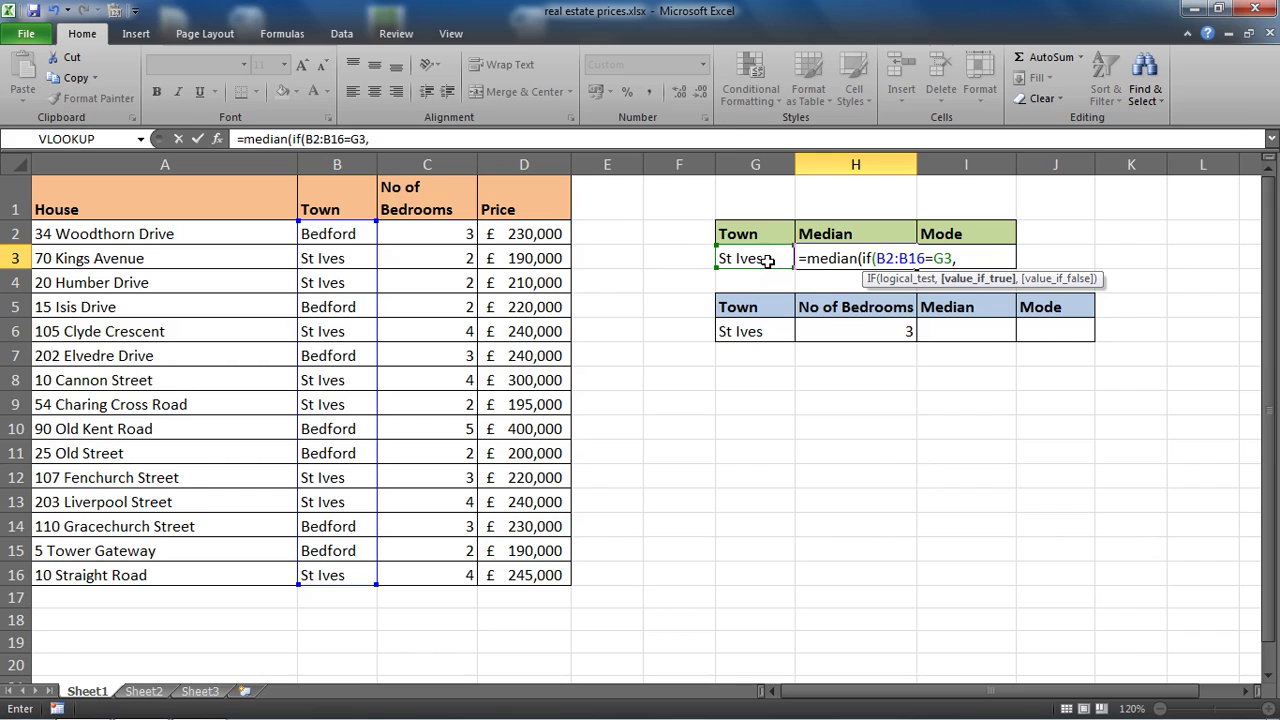
pyautogui.moveTo(558, 233); pyautogui.dragTo(538, 574)
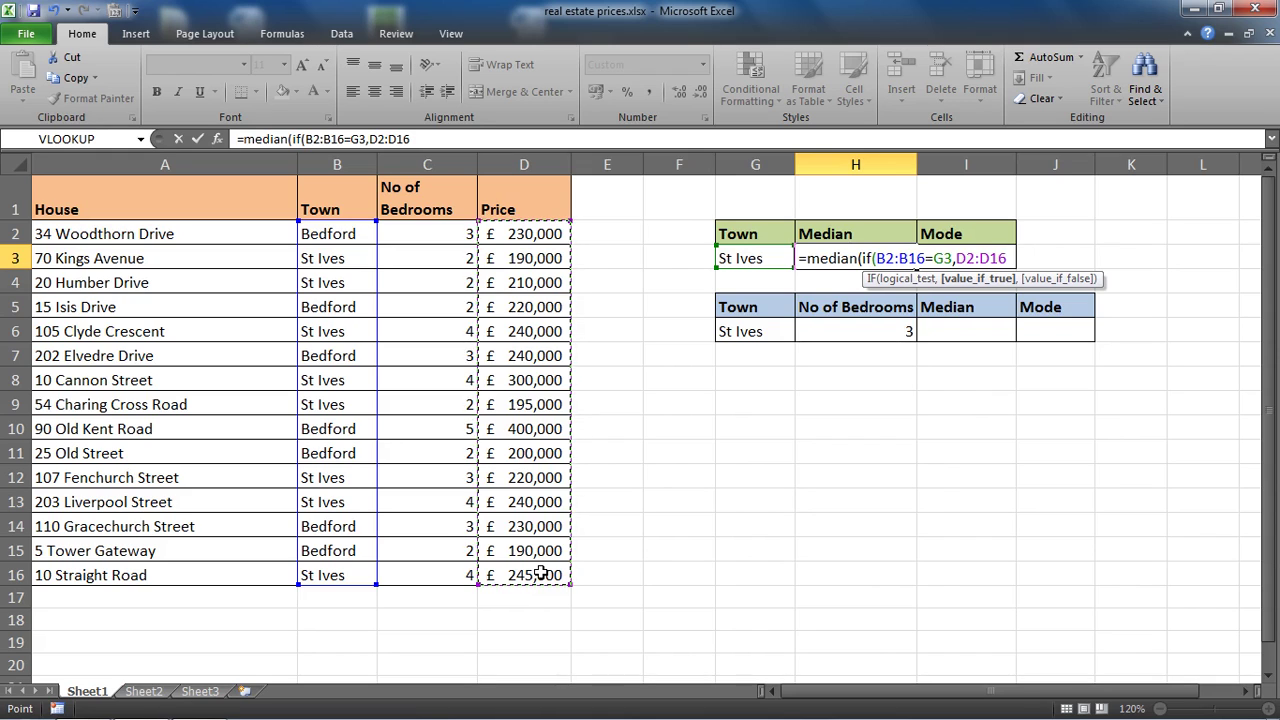
pyautogui.write(')')
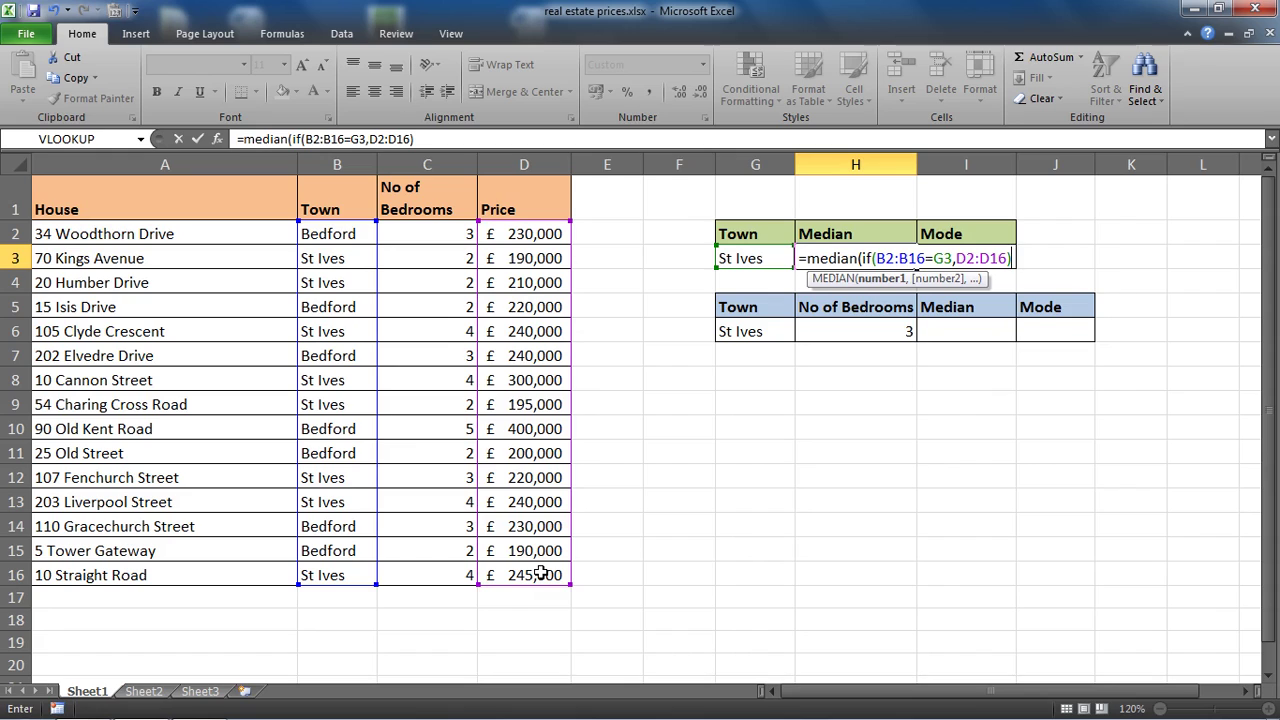
pyautogui.write(')')
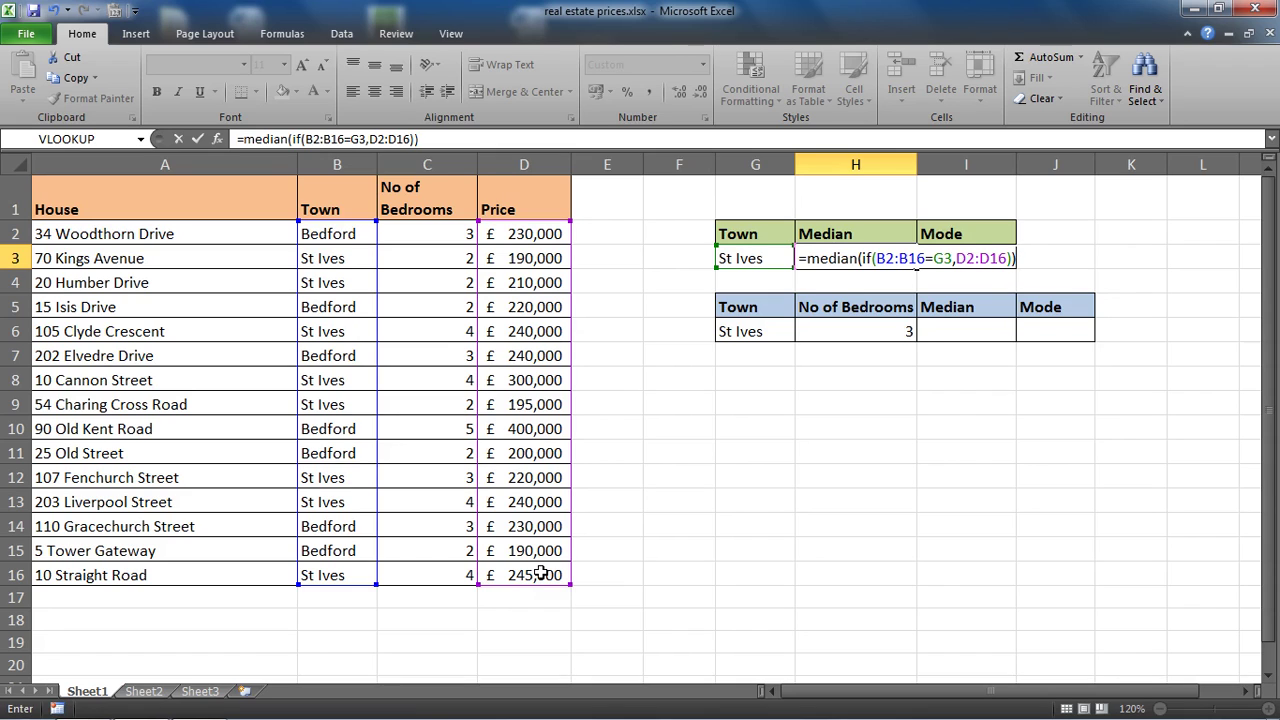
pyautogui.hotkey('ctrl', 'shift', 'Return')
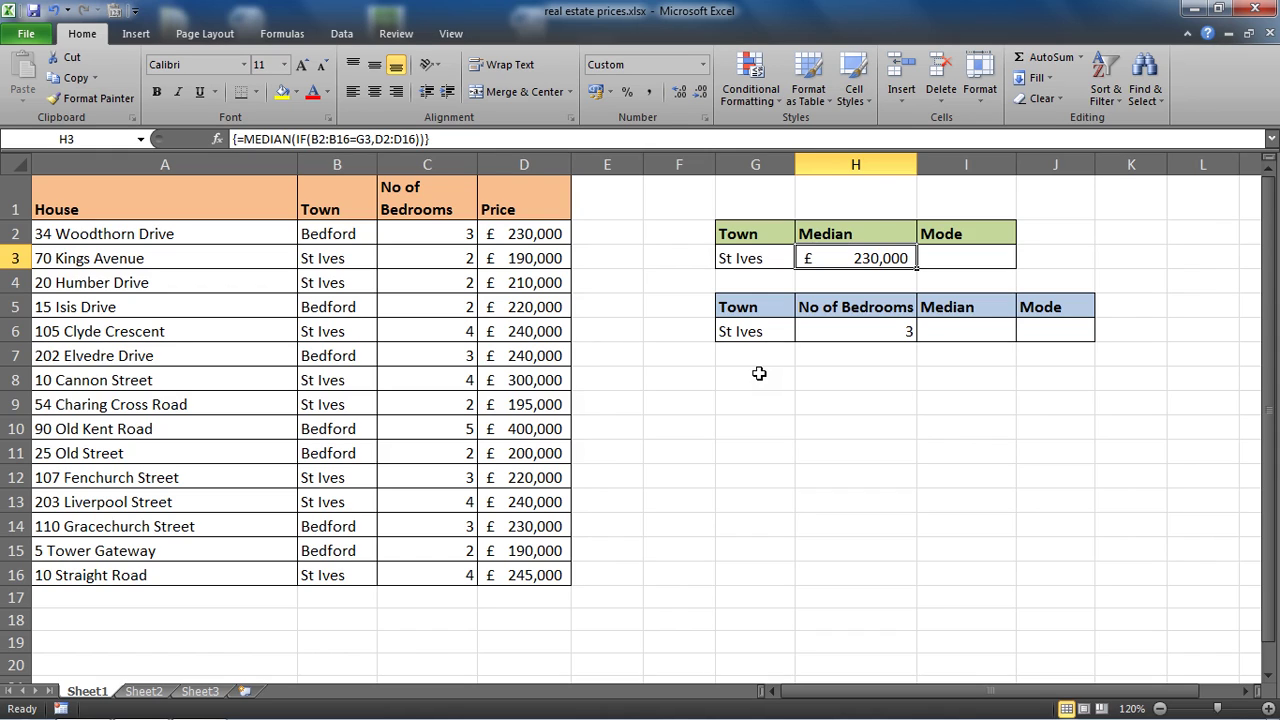
# List the four lowest St Ives prices in ascending order in G8:G11: 190000, 195000, 210000 and 220000
pyautogui.click(759, 373)
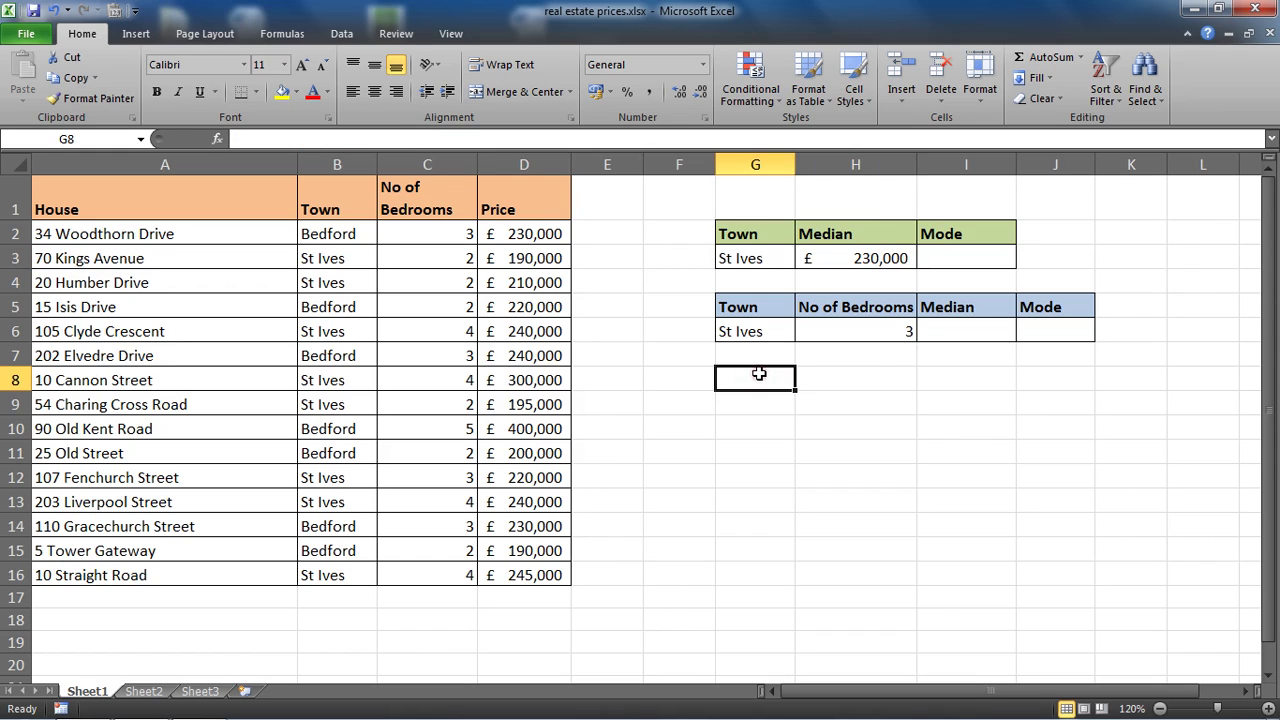
pyautogui.write('190000')
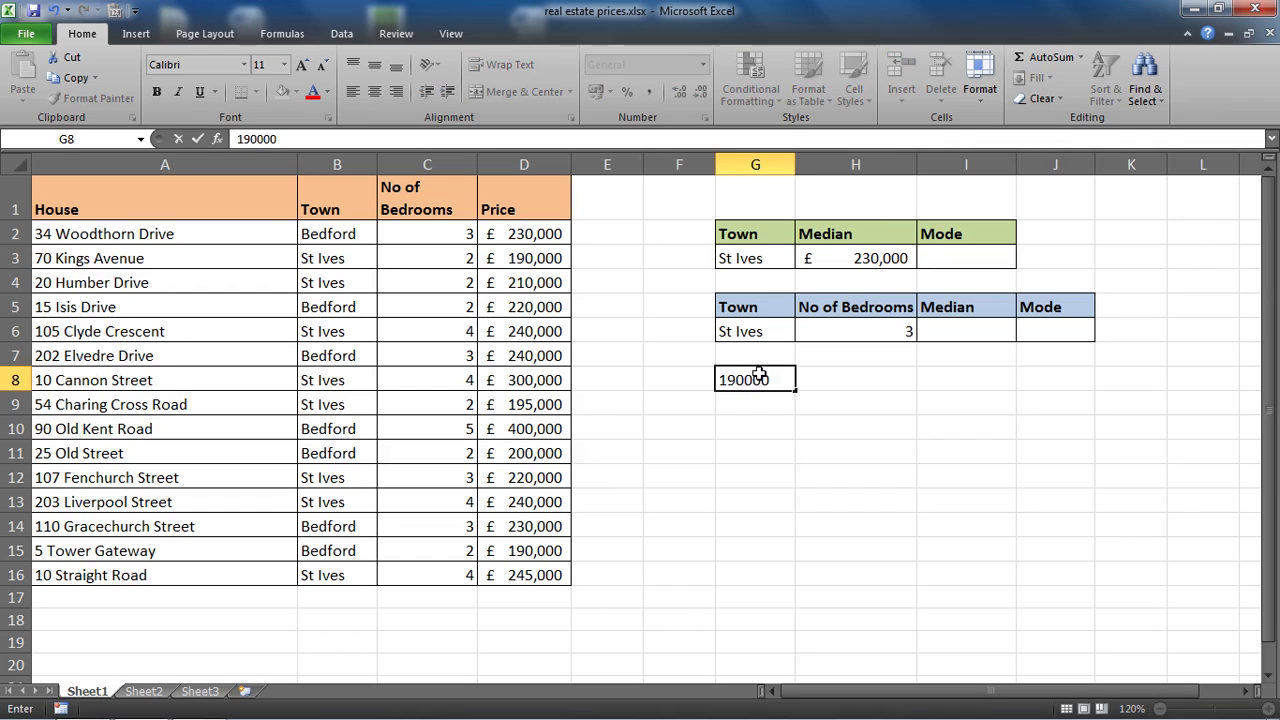
pyautogui.press('Return')
pyautogui.write('195000')
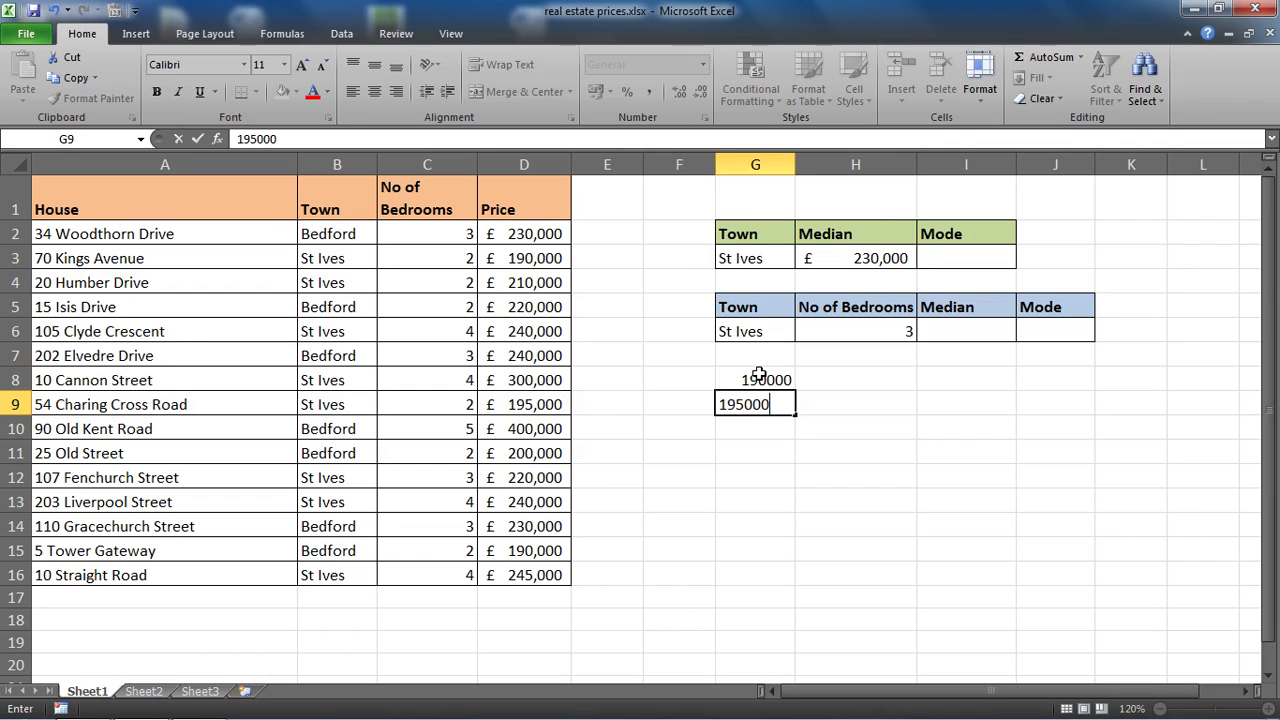
pyautogui.press('Return')
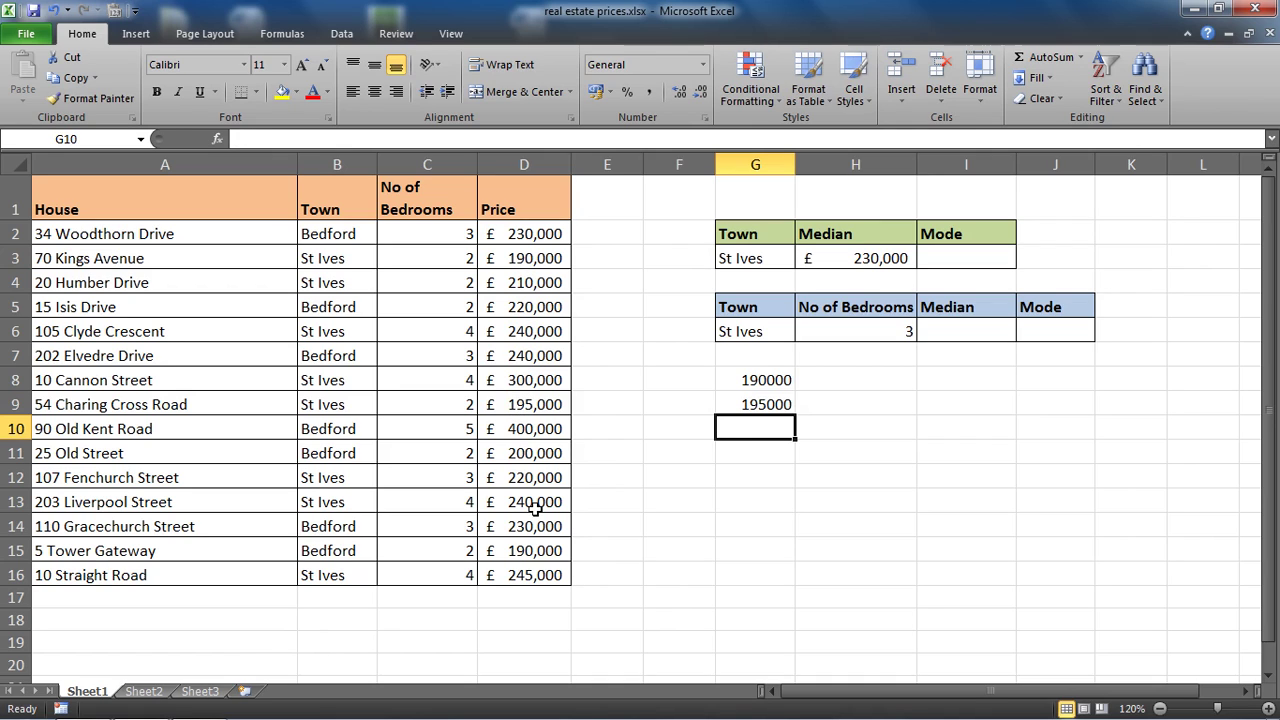
pyautogui.write('210000')
pyautogui.press('Return')
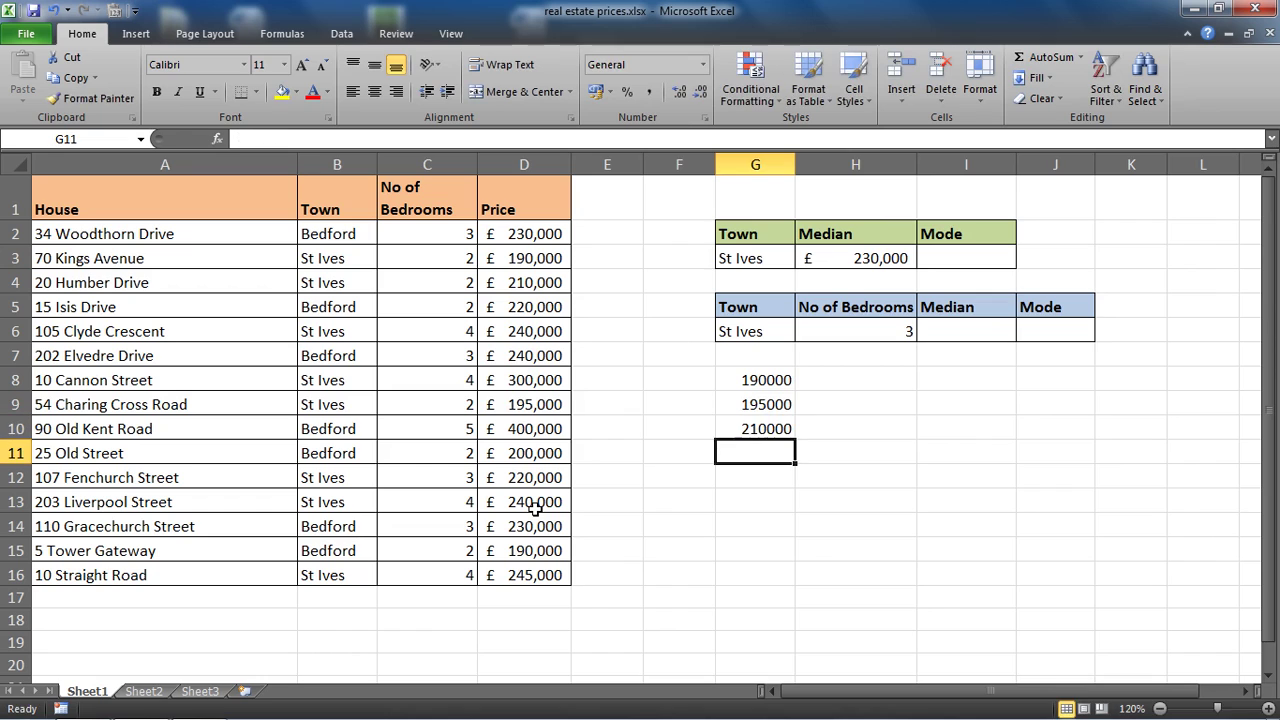
pyautogui.write('2200000')
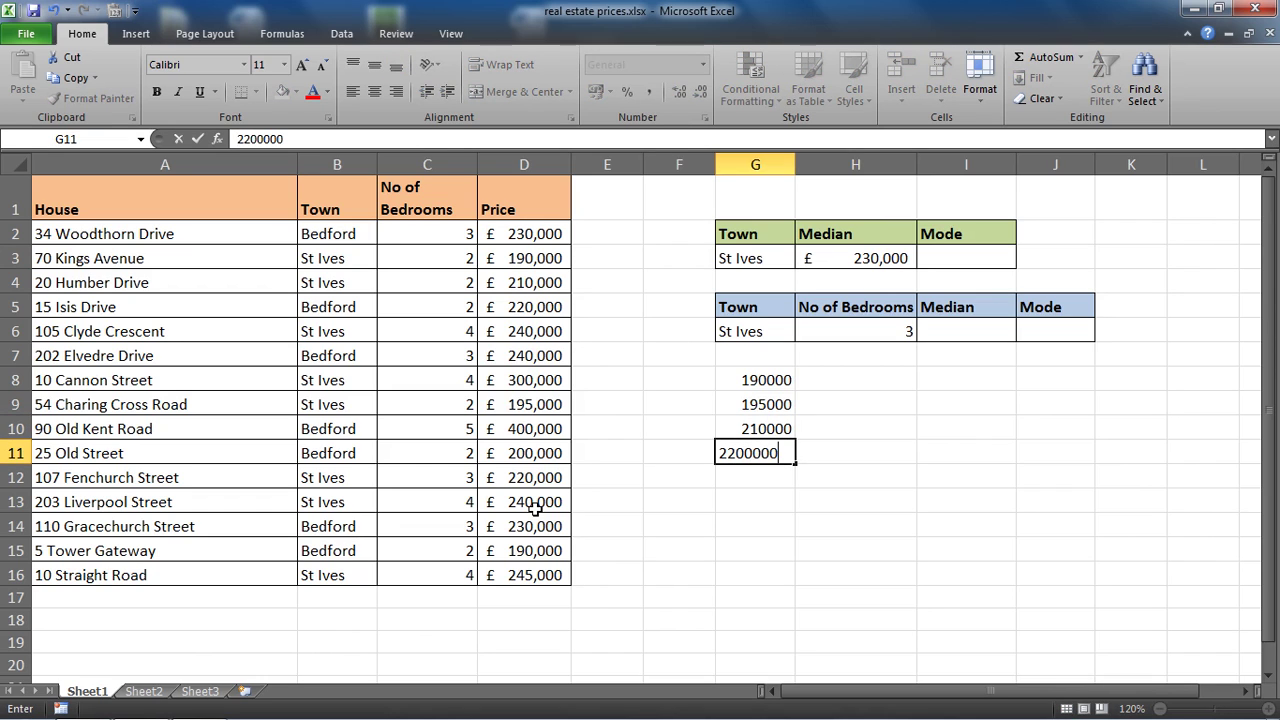
pyautogui.press('BackSpace')
pyautogui.press('Return')
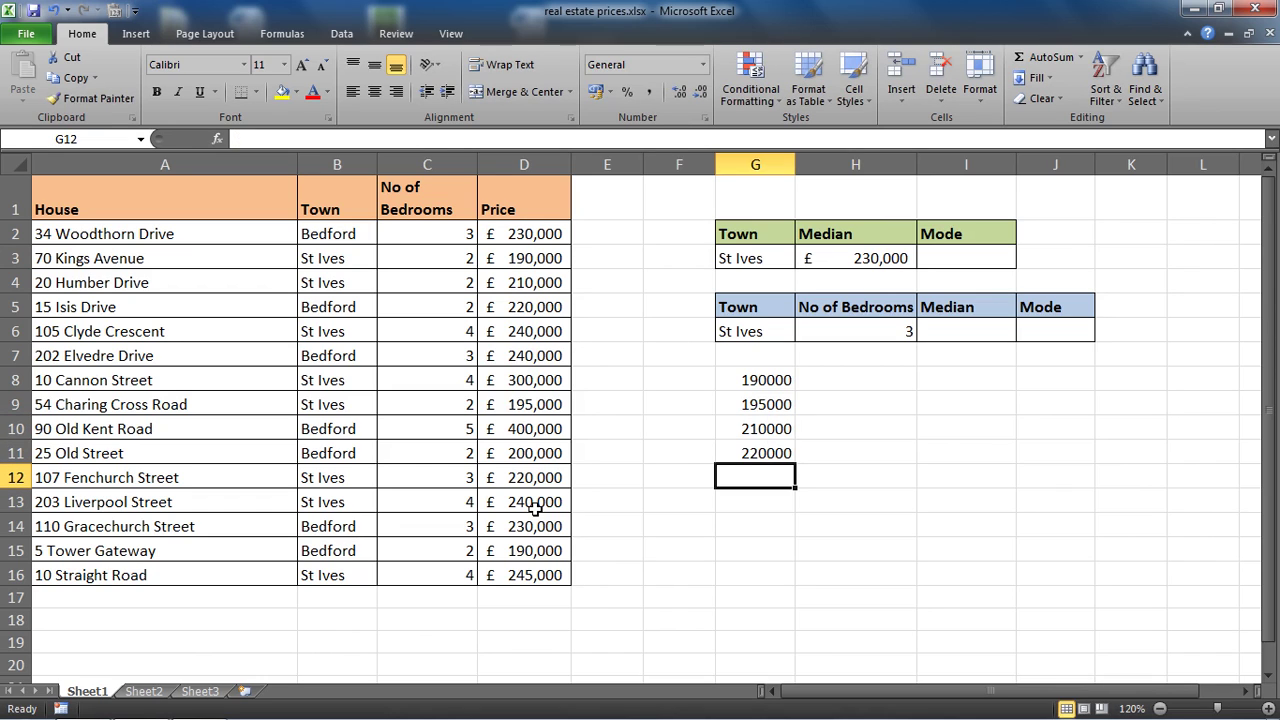
# Complete the ascending list of St Ives prices in G12:G15 with 240000, 240000, 245000 and 300000
pyautogui.write('240')
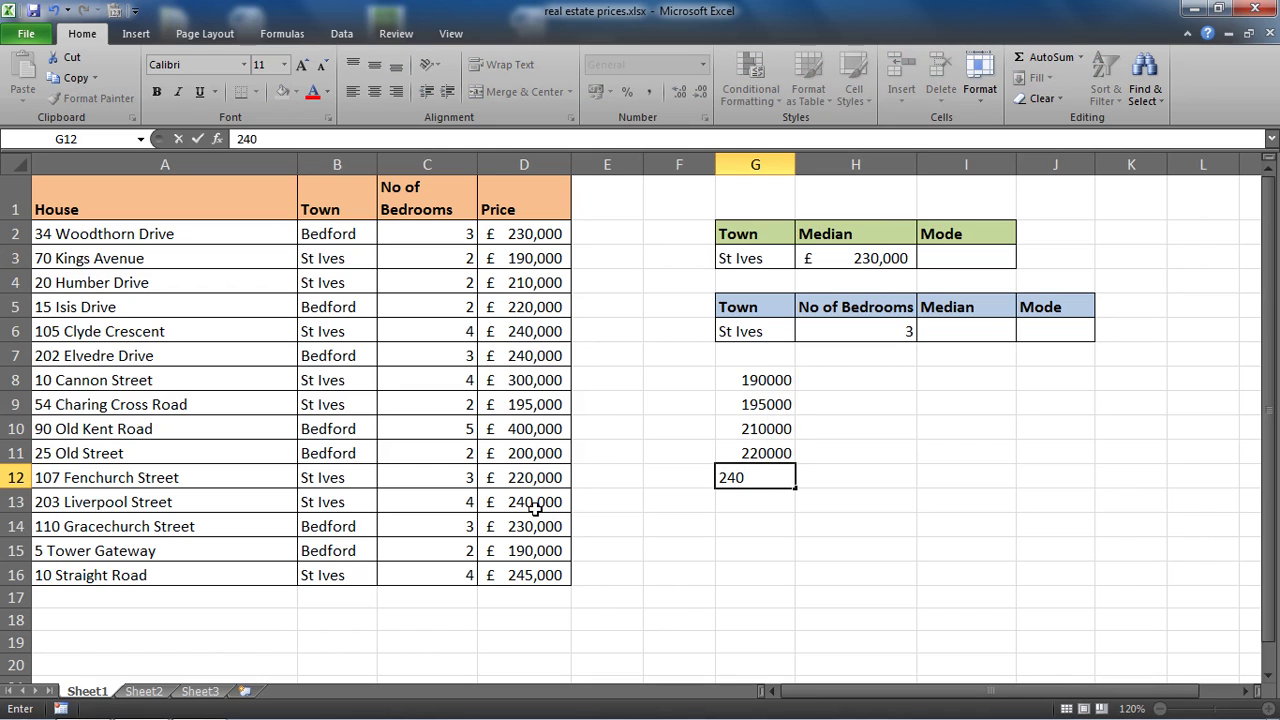
pyautogui.write('000')
pyautogui.press('Return')
pyautogui.write('240000')
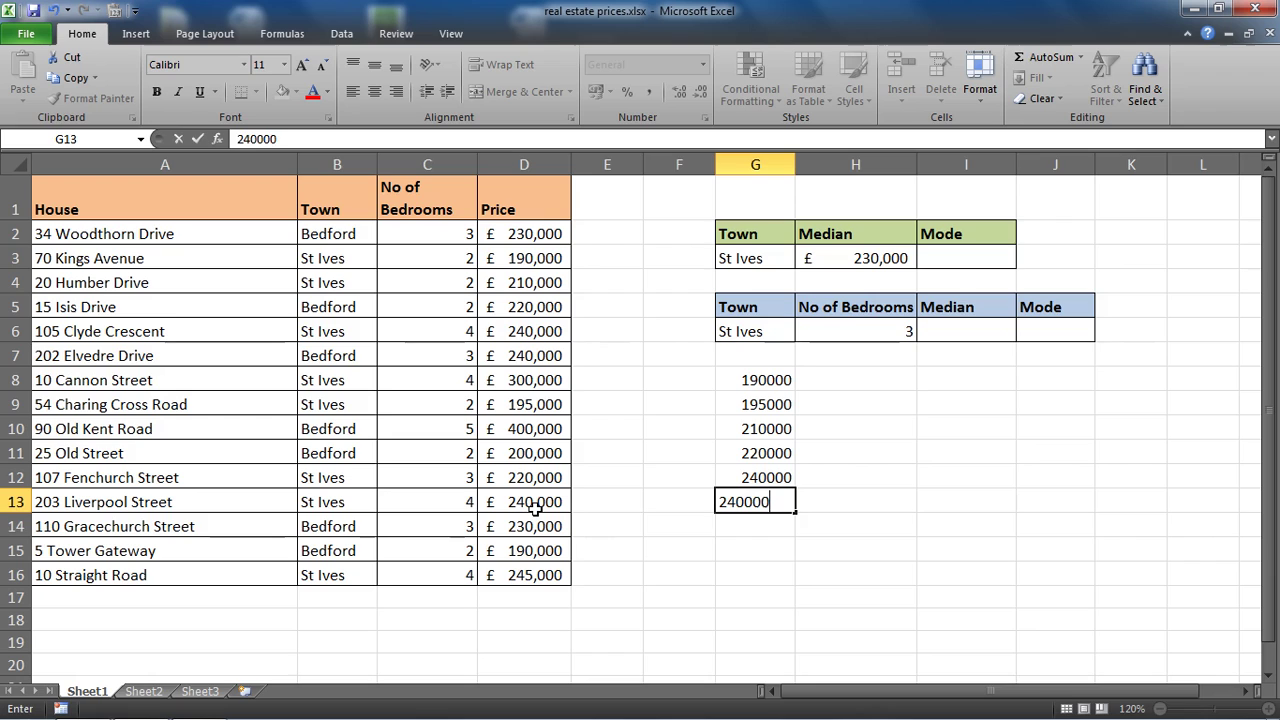
pyautogui.press('Return')
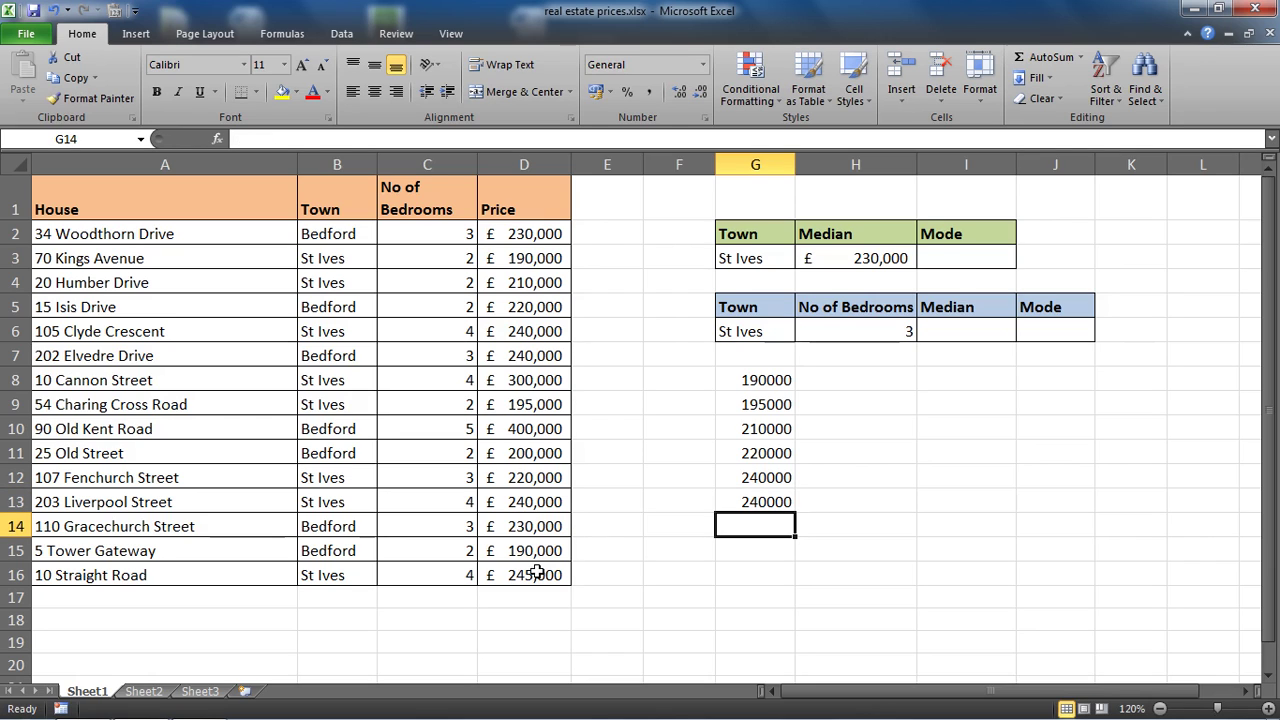
pyautogui.write('245')
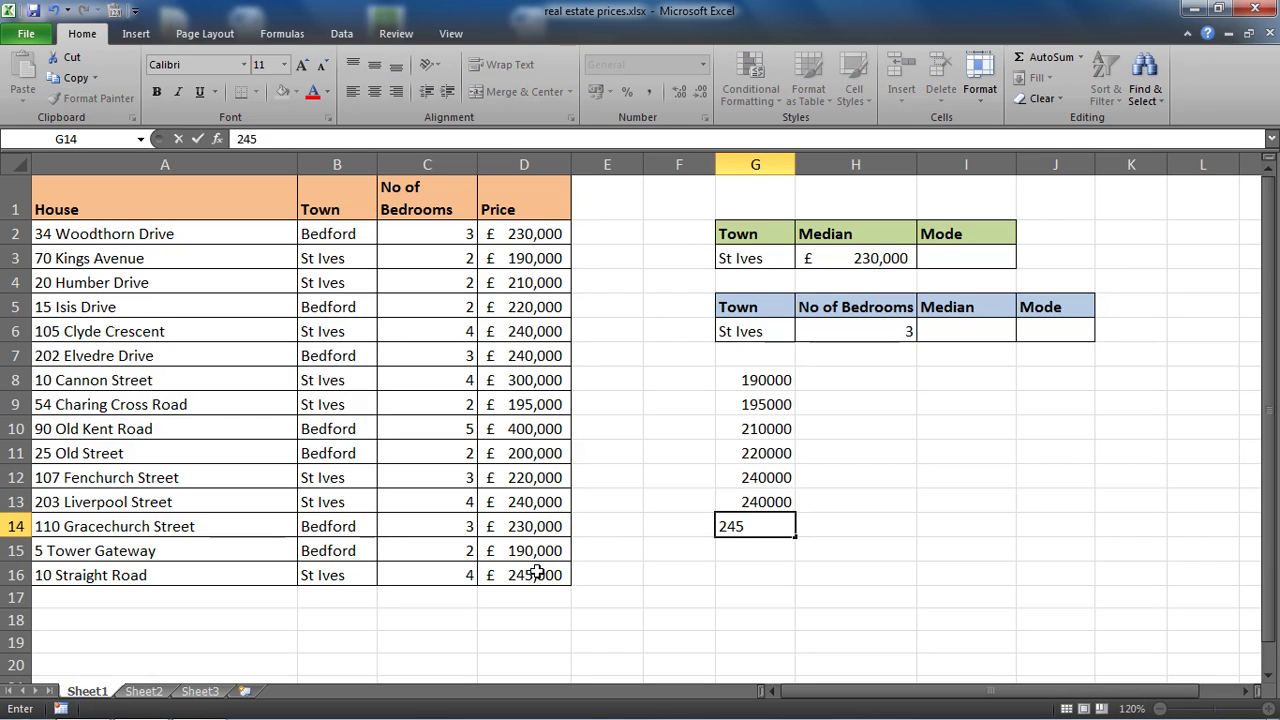
pyautogui.write('000')
pyautogui.press('Return')
pyautogui.write('300')
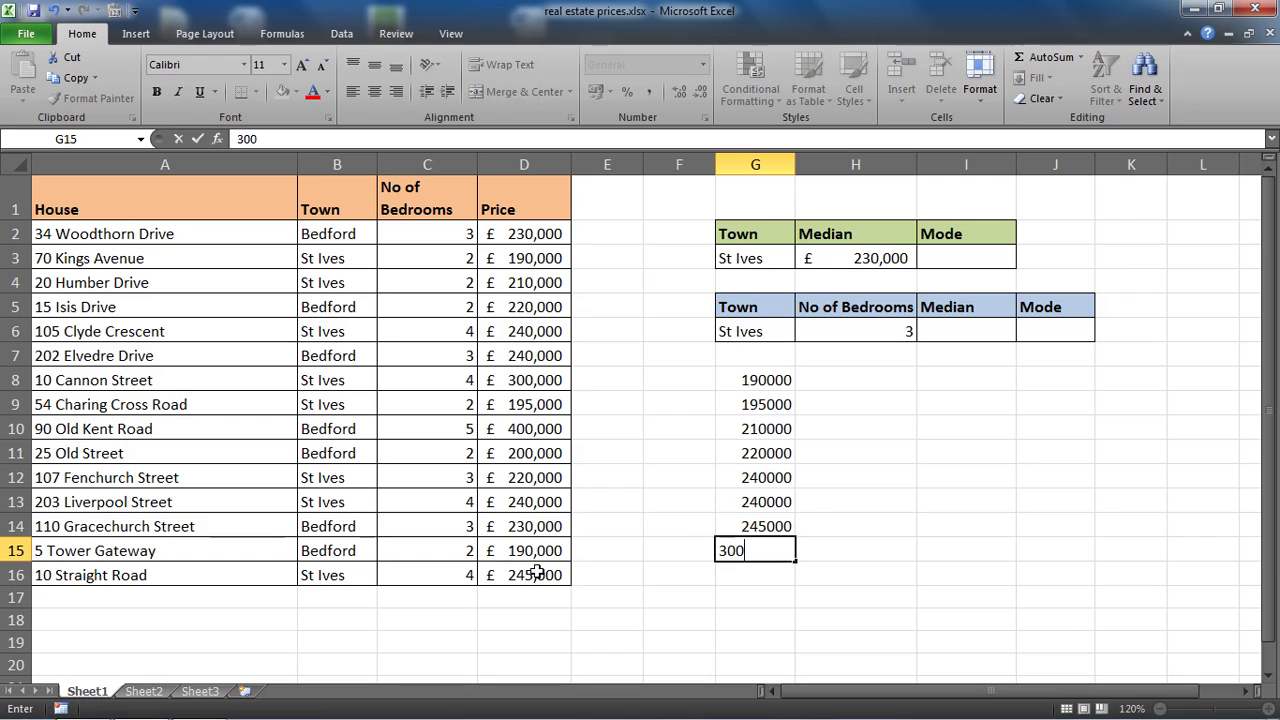
pyautogui.write('000')
pyautogui.press('Return')
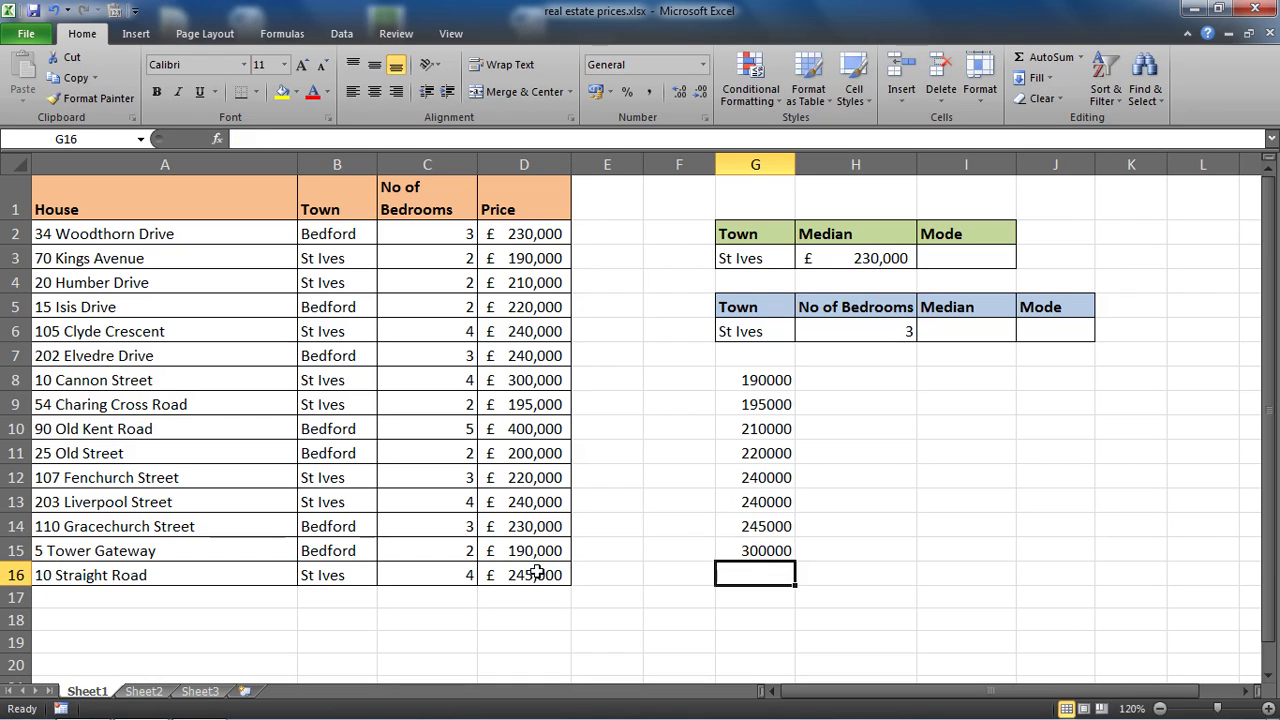
# Check the St Ives prices in the Price column, from row 16 up to row 3, against the manual list
pyautogui.press('Left')
pyautogui.press('Left')
pyautogui.press('Left')
pyautogui.press('Up')
pyautogui.press('Up')
pyautogui.press('Up')
pyautogui.press('Up')
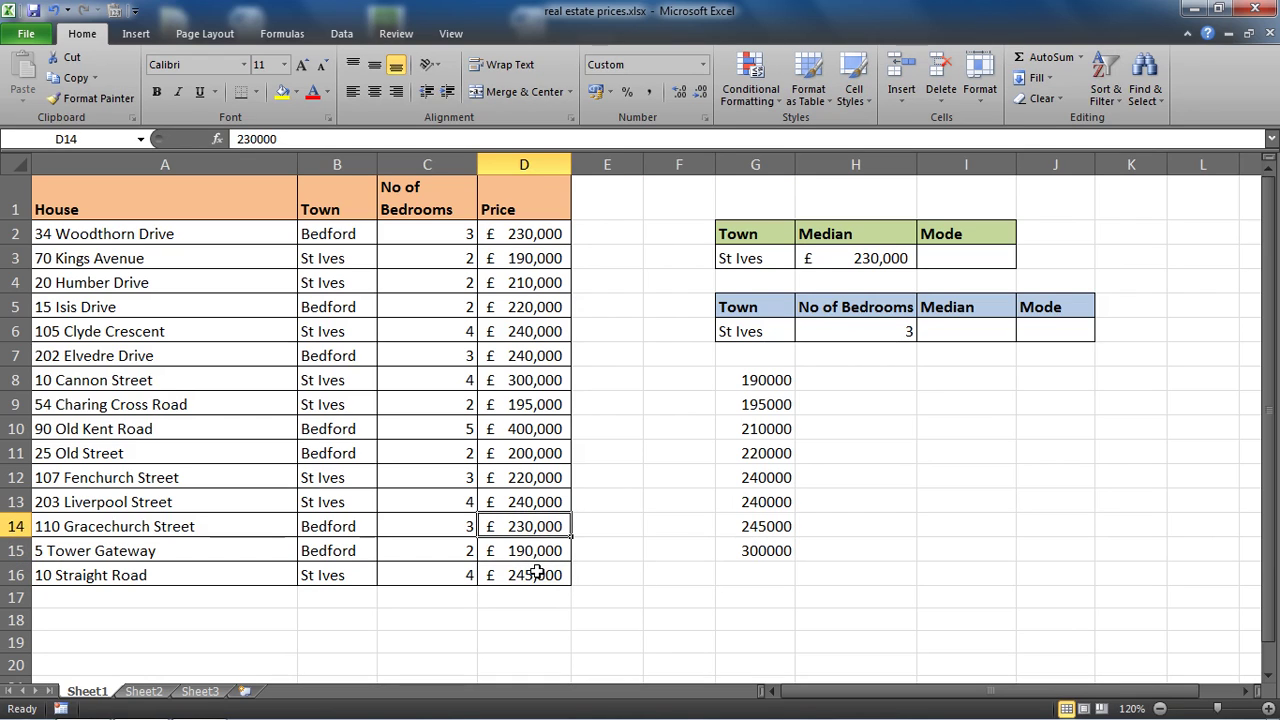
pyautogui.press('Up')
pyautogui.press('Up')
pyautogui.press('Up')
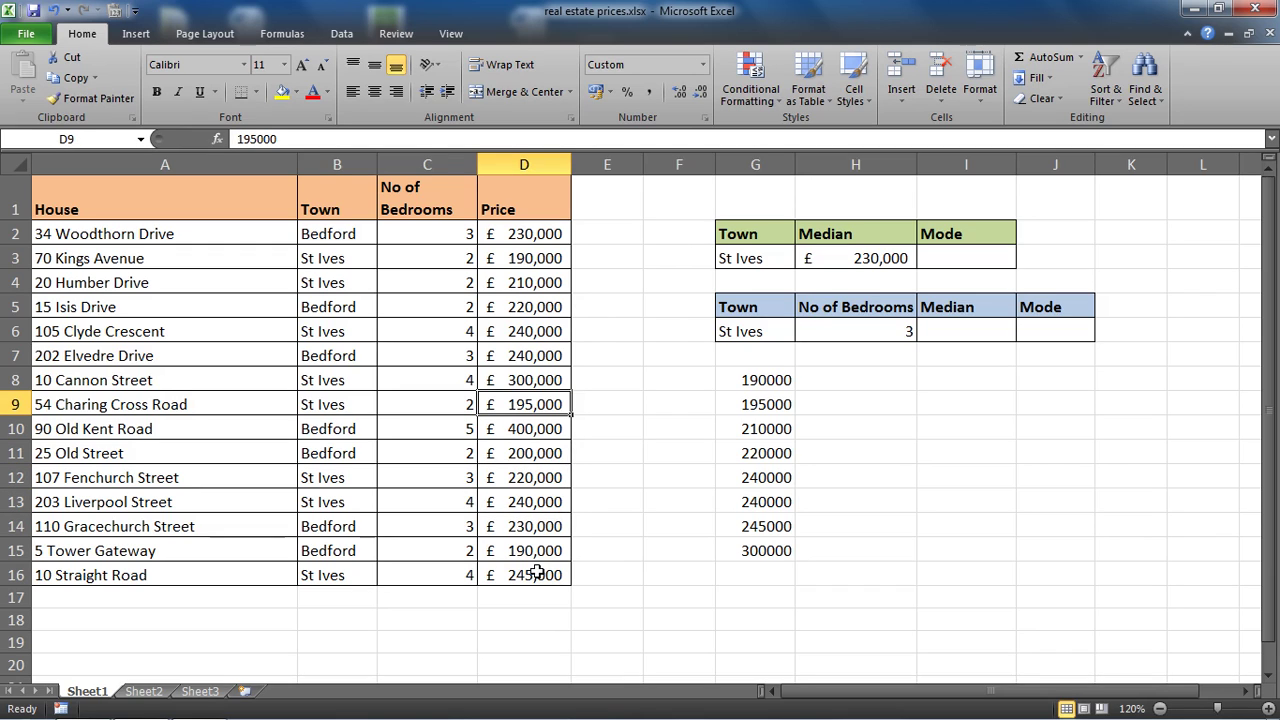
pyautogui.press('Up')
pyautogui.press('Up')
pyautogui.press('Up')
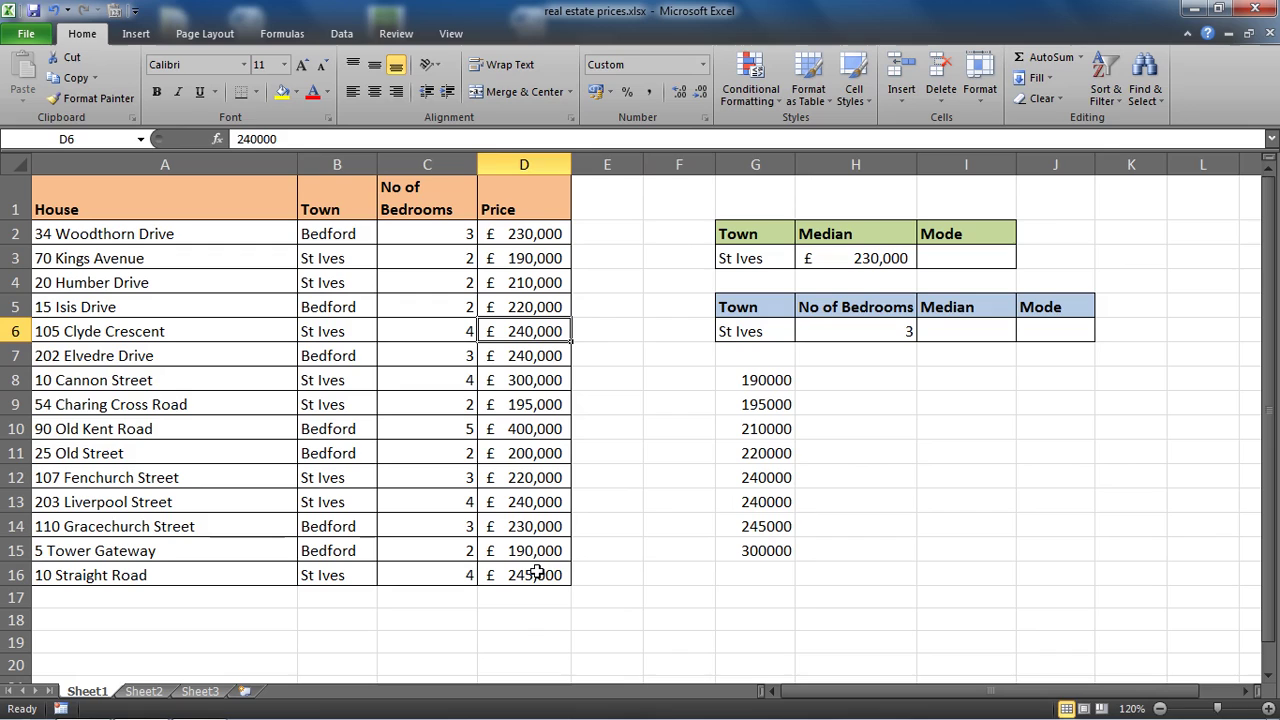
pyautogui.press('Up')
pyautogui.press('Up')
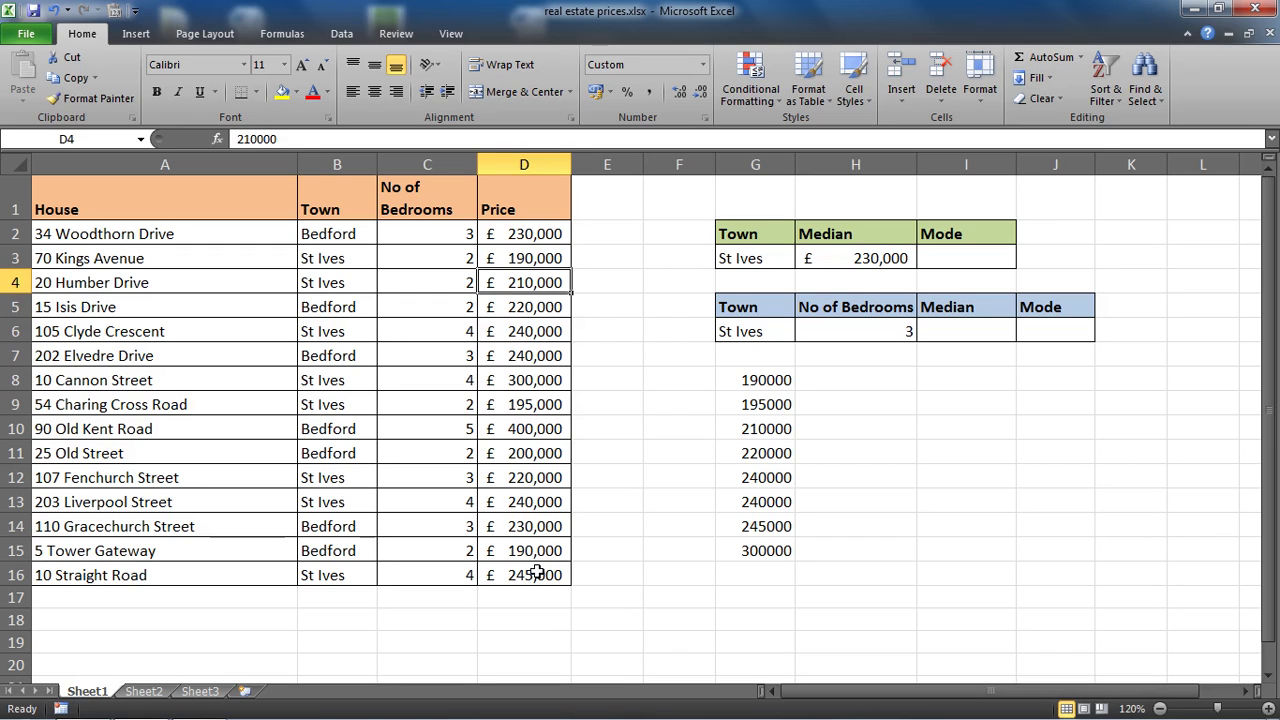
pyautogui.press('Up')
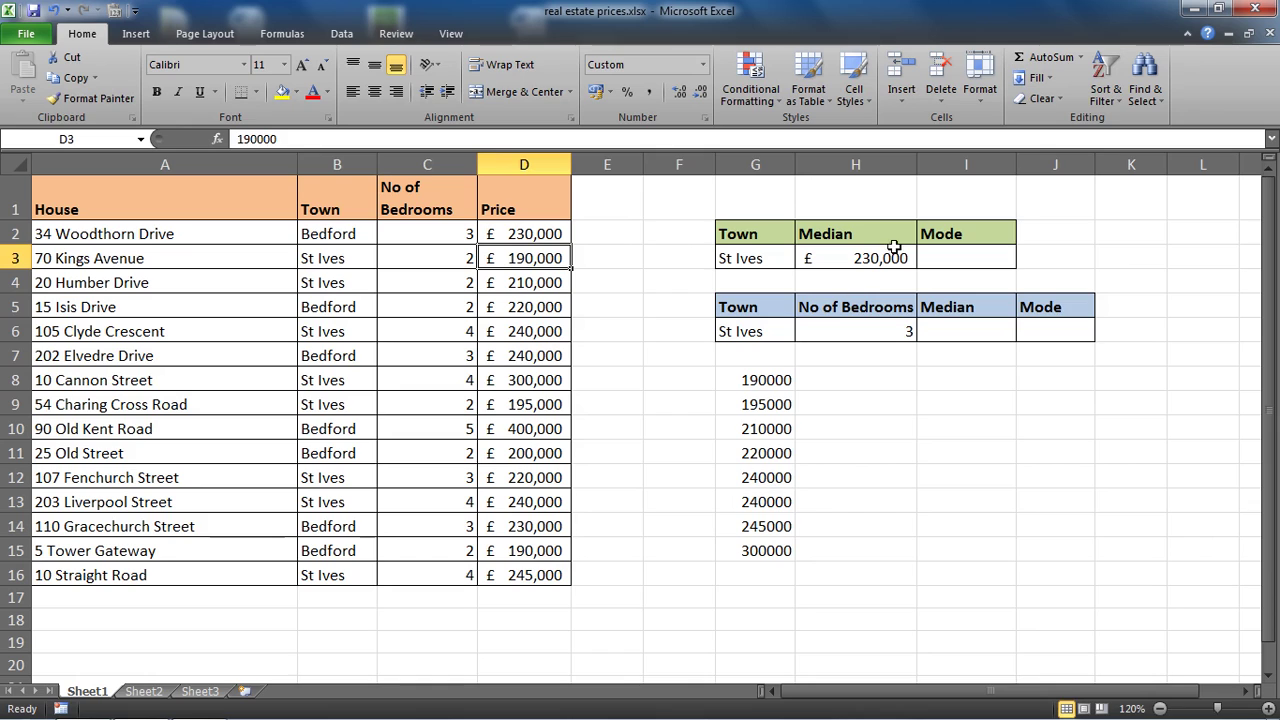
# Examine the ordered prices in G8:G15 and the middle pair in G11:G12 to verify the median
pyautogui.moveTo(772, 378); pyautogui.dragTo(767, 544)
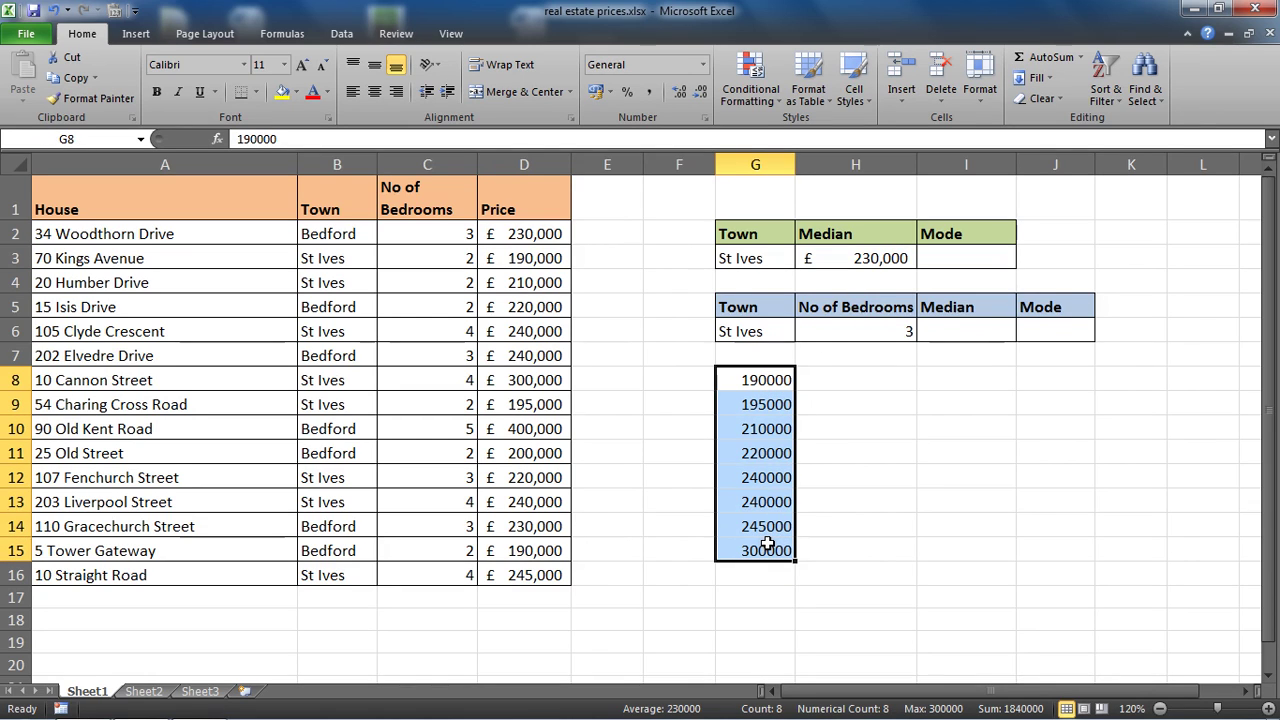
pyautogui.click(765, 453)
pyautogui.moveTo(765, 453); pyautogui.dragTo(763, 477)
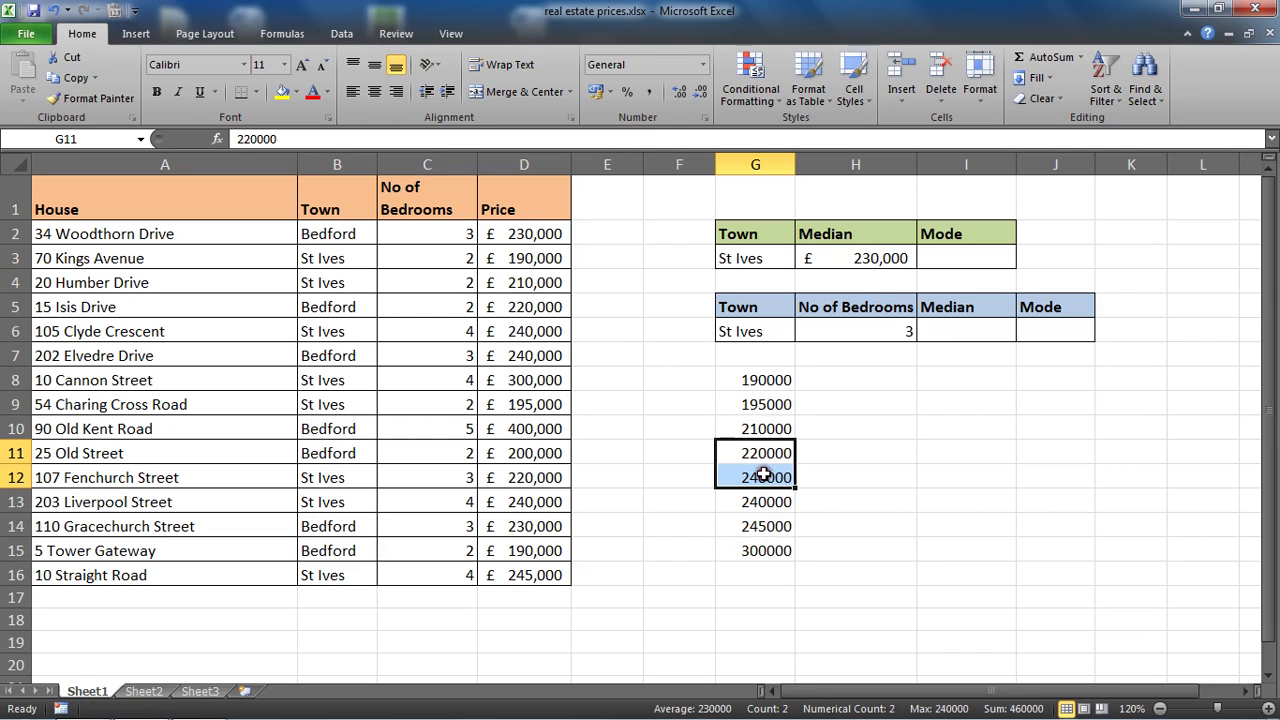
# Clear the manual list of St Ives prices from G8:G15
pyautogui.click(749, 383)
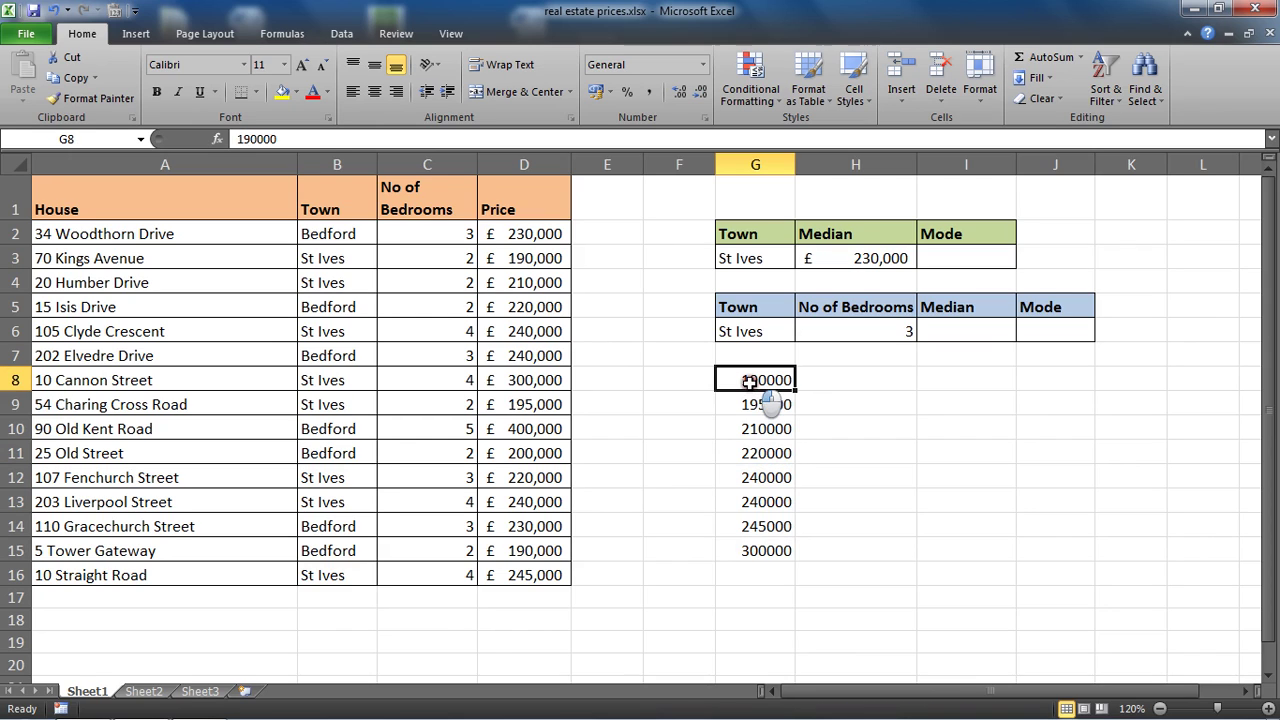
pyautogui.moveTo(749, 383); pyautogui.dragTo(757, 548)
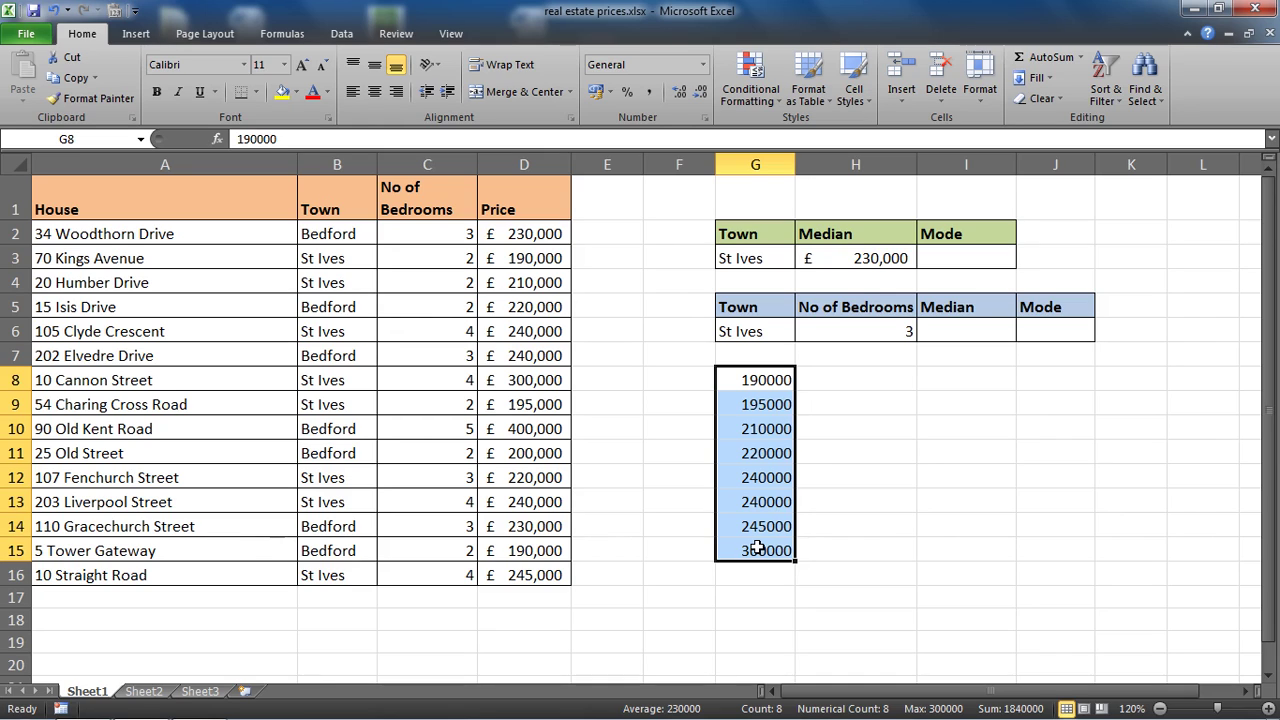
pyautogui.press('Delete')
# Calculate the St Ives mode price in I3 with the array formula =MODE(IF(B2:B16=G3,D2:D16))
pyautogui.click(984, 256)
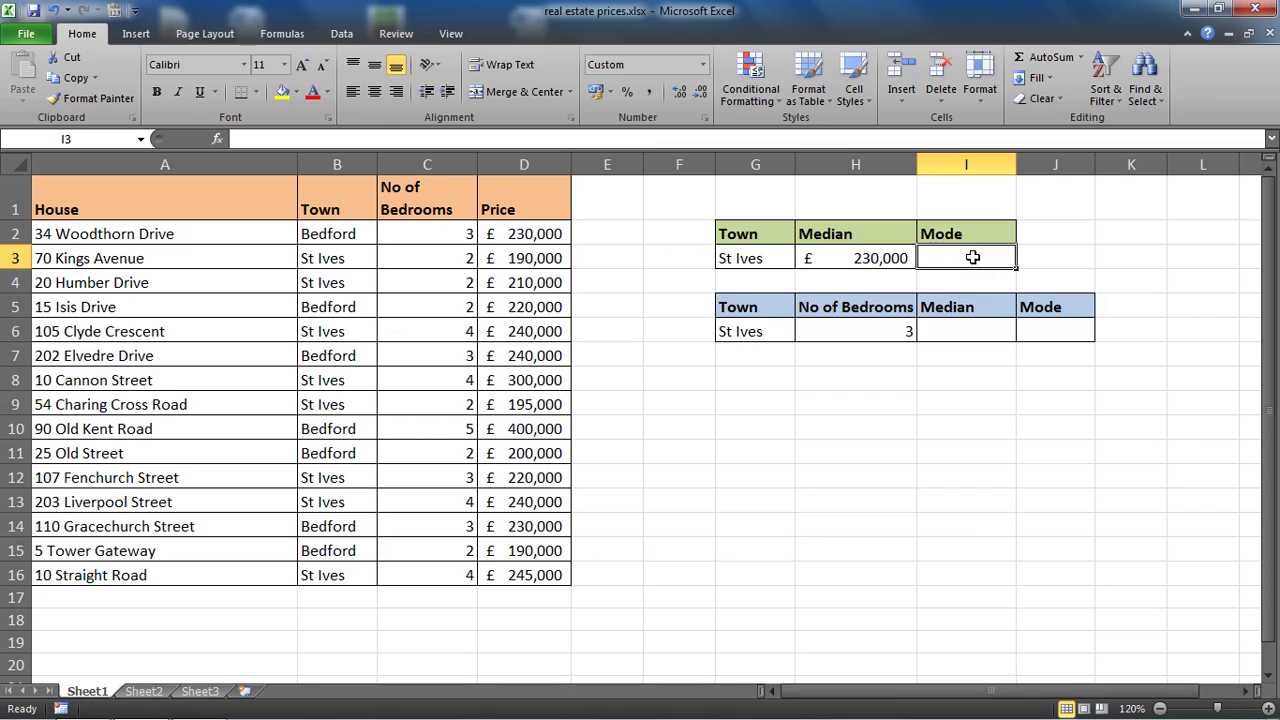
pyautogui.click(750, 258)
pyautogui.click(968, 257)
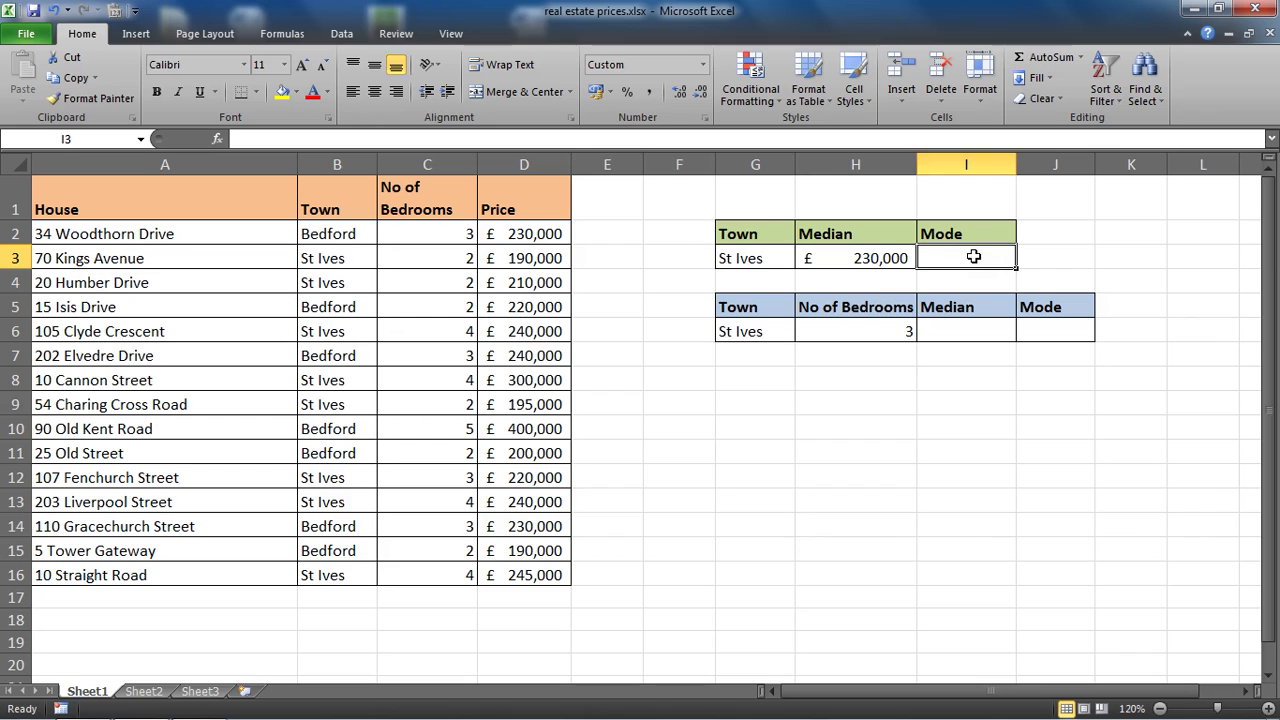
pyautogui.write('=mode(')
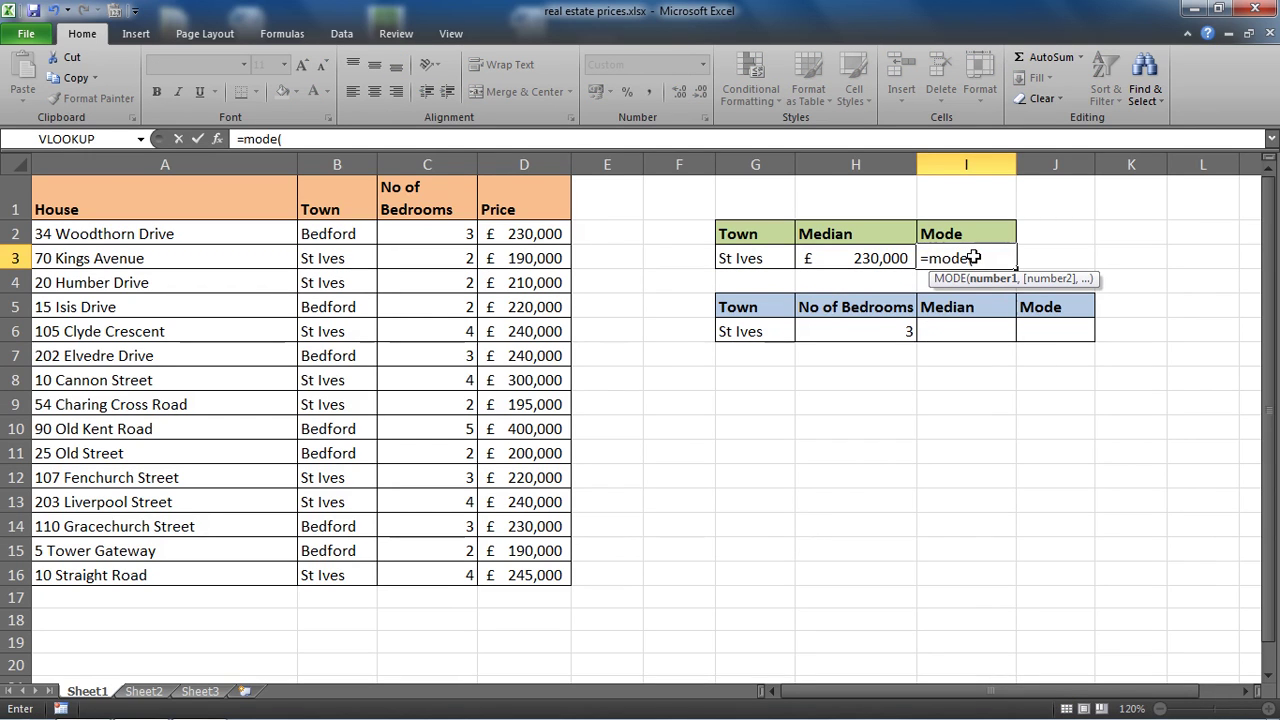
pyautogui.write('if(')
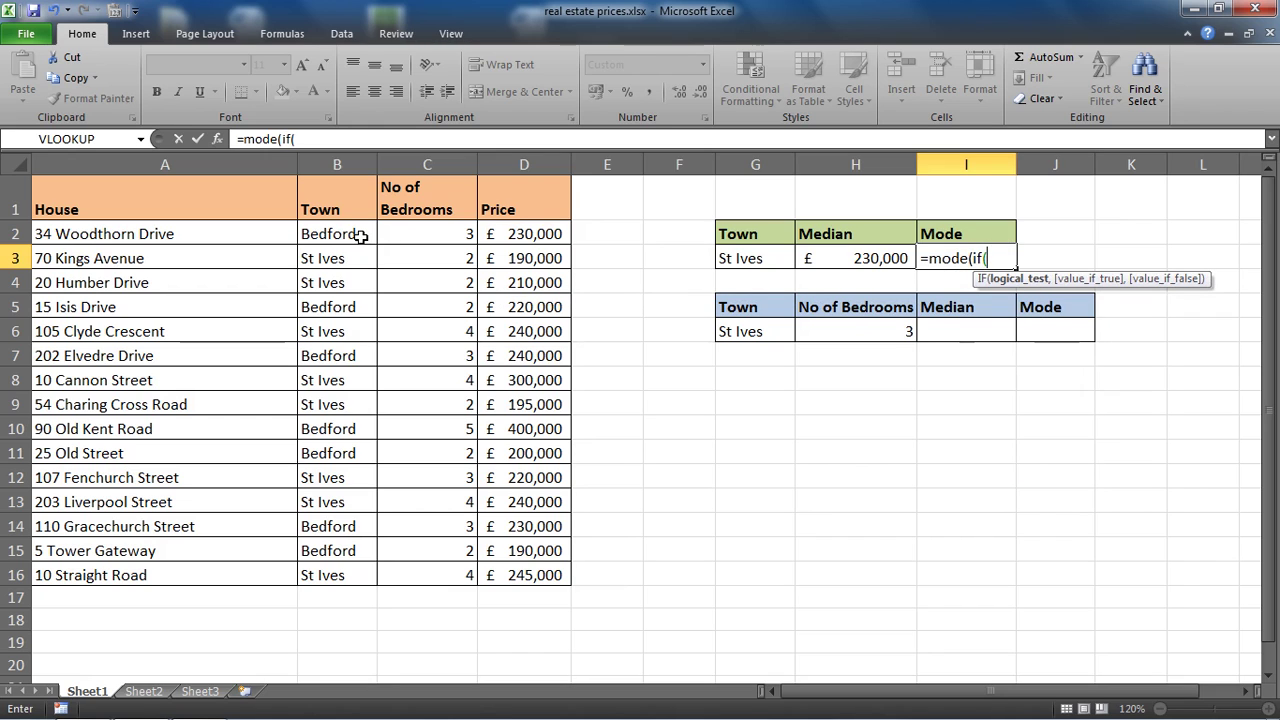
pyautogui.moveTo(360, 235); pyautogui.dragTo(368, 575)
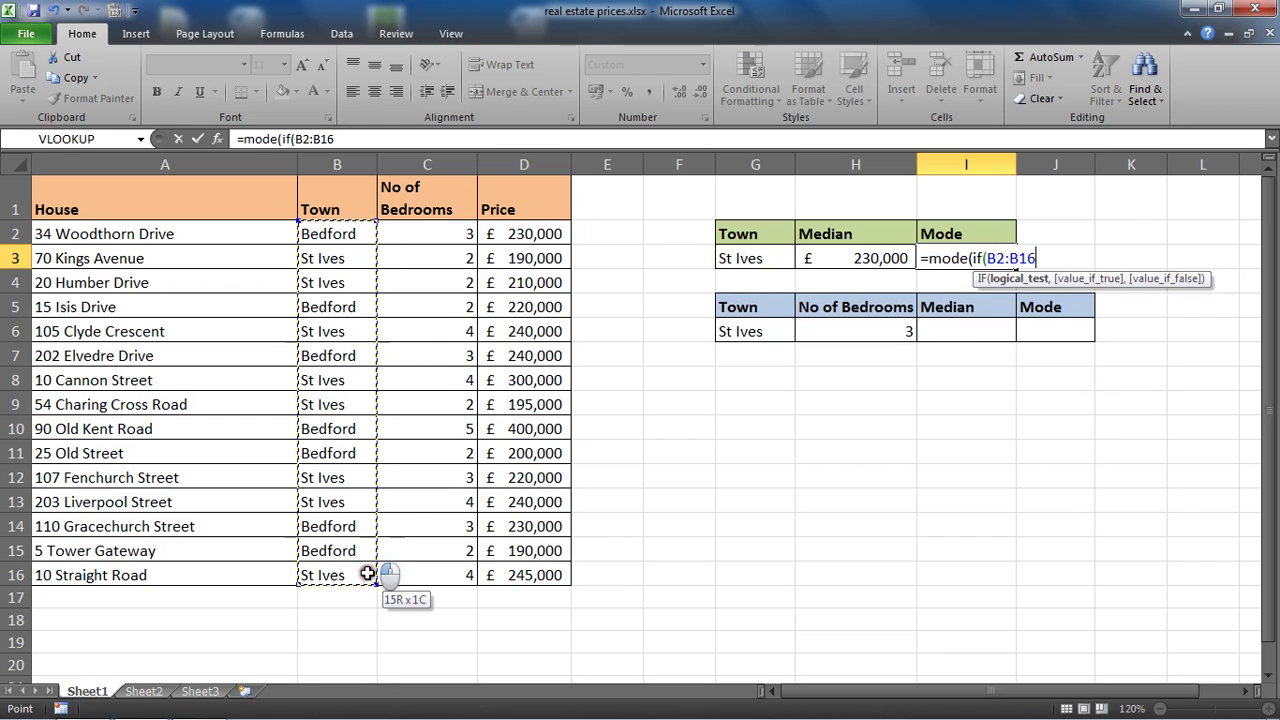
pyautogui.write('=')
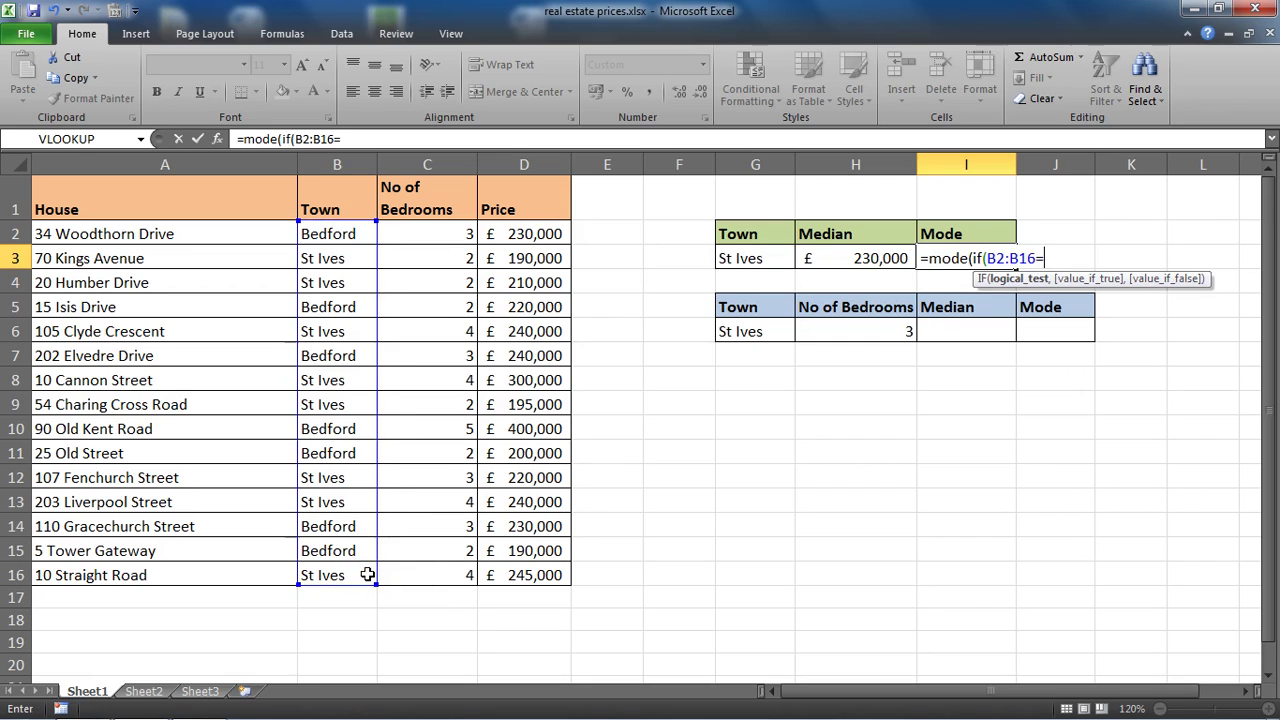
pyautogui.click(767, 256)
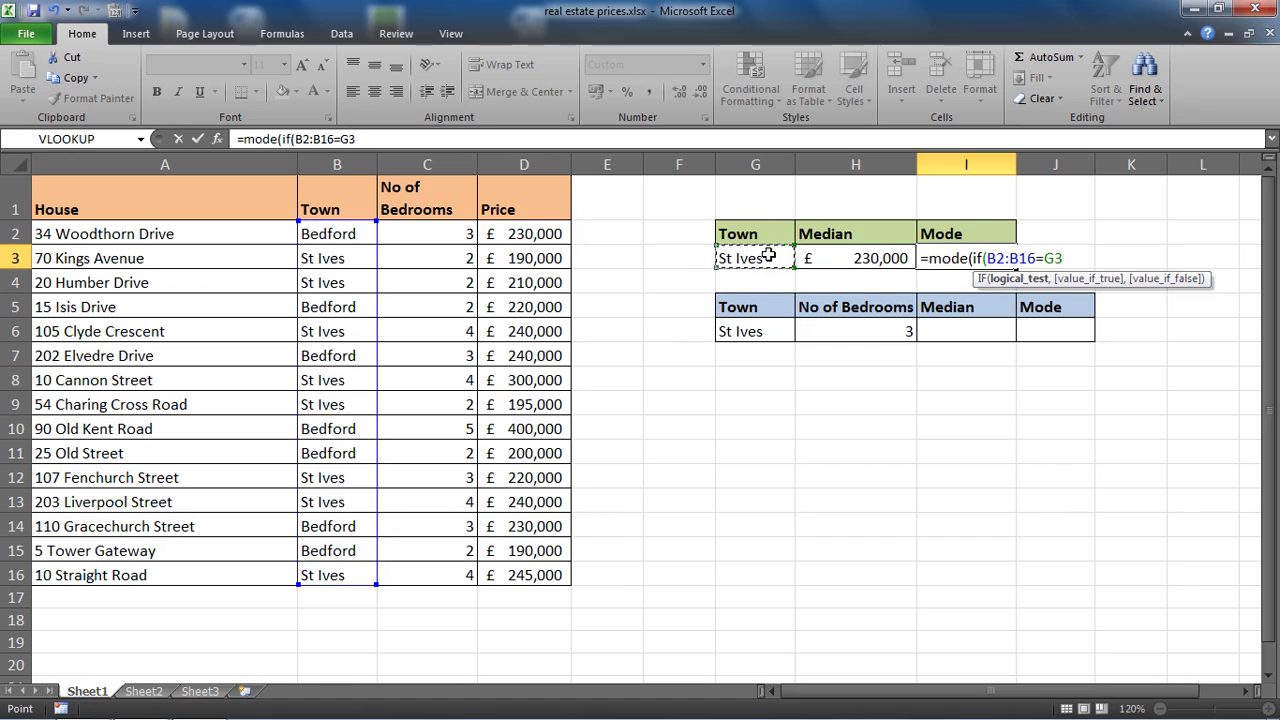
pyautogui.write(',')
pyautogui.moveTo(524, 234); pyautogui.dragTo(537, 573)
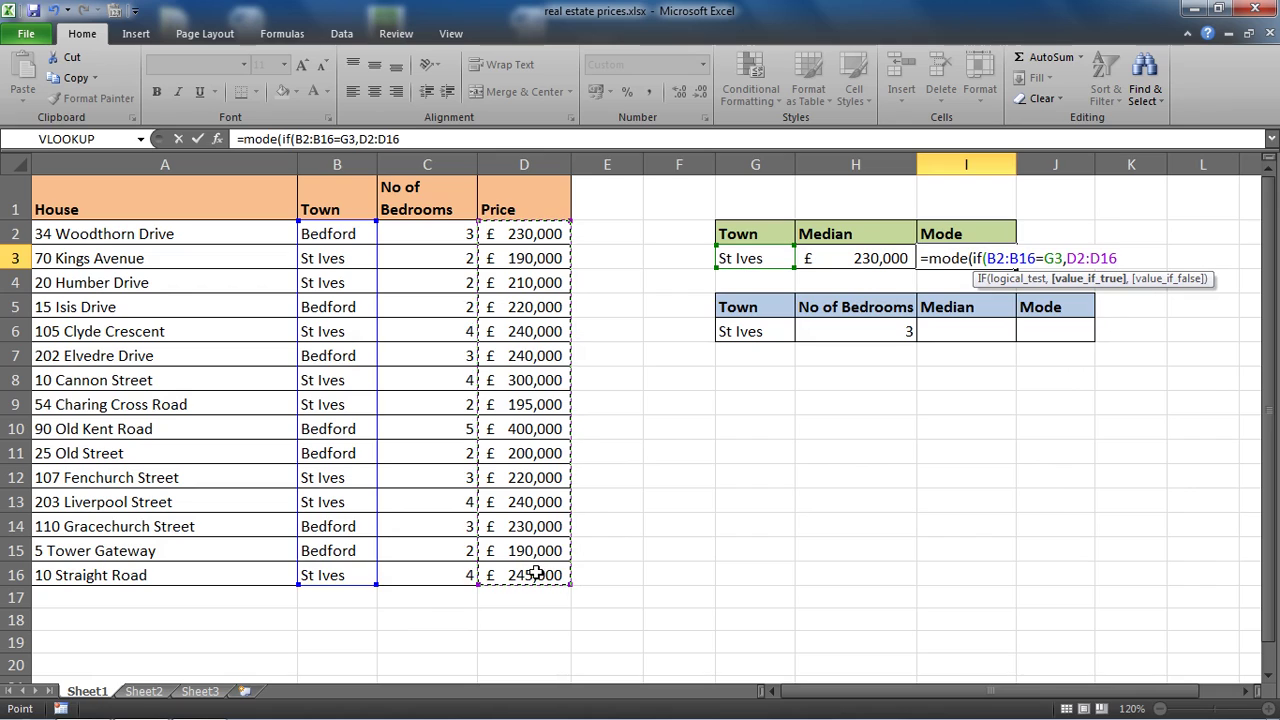
pyautogui.write('))')
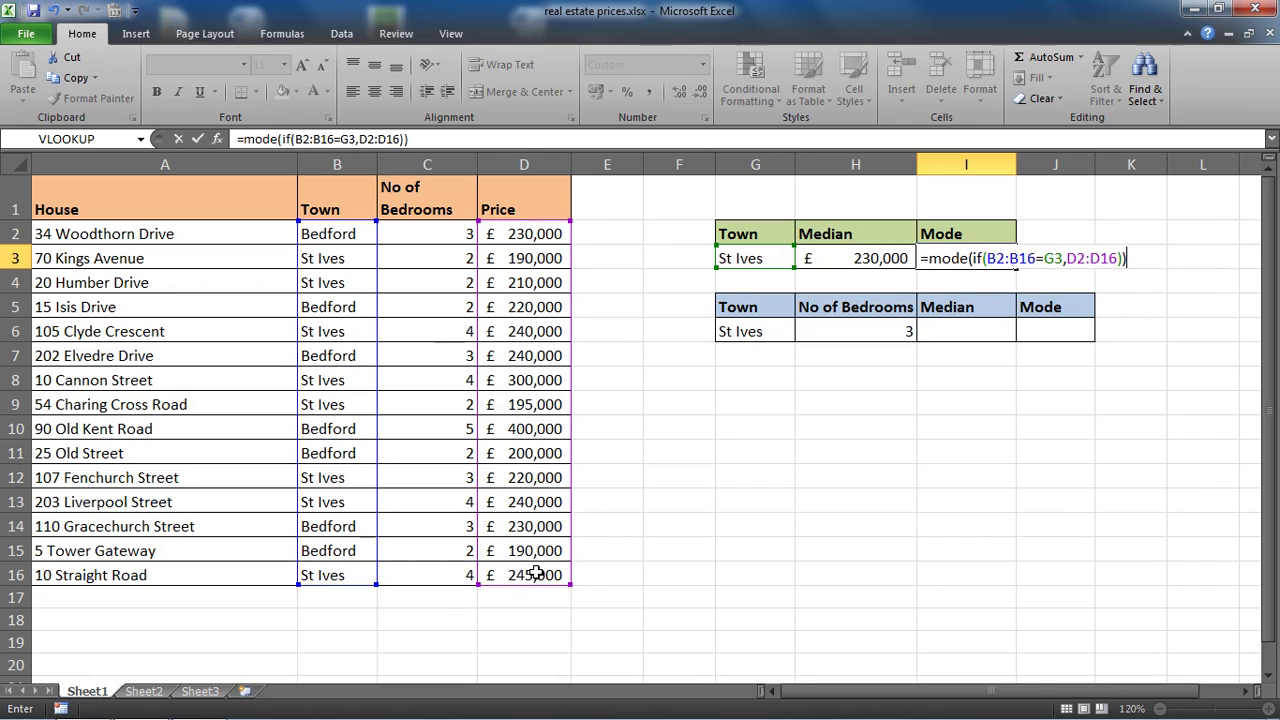
pyautogui.hotkey('ctrl', 'shift', 'Return')
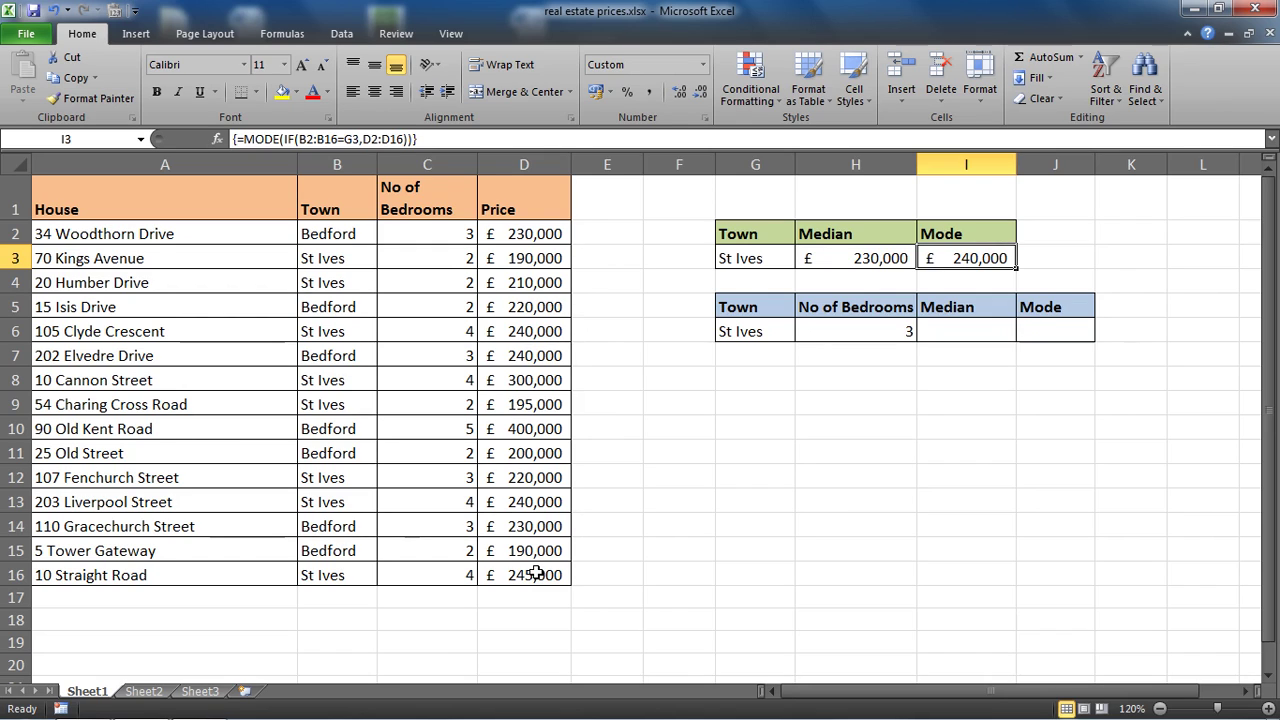
# Examine the town and bedroom criteria in G6:H6 and look for house rows that match both St Ives and 3 bedrooms
pyautogui.press('Down')
pyautogui.press('Down')
pyautogui.press('Down')
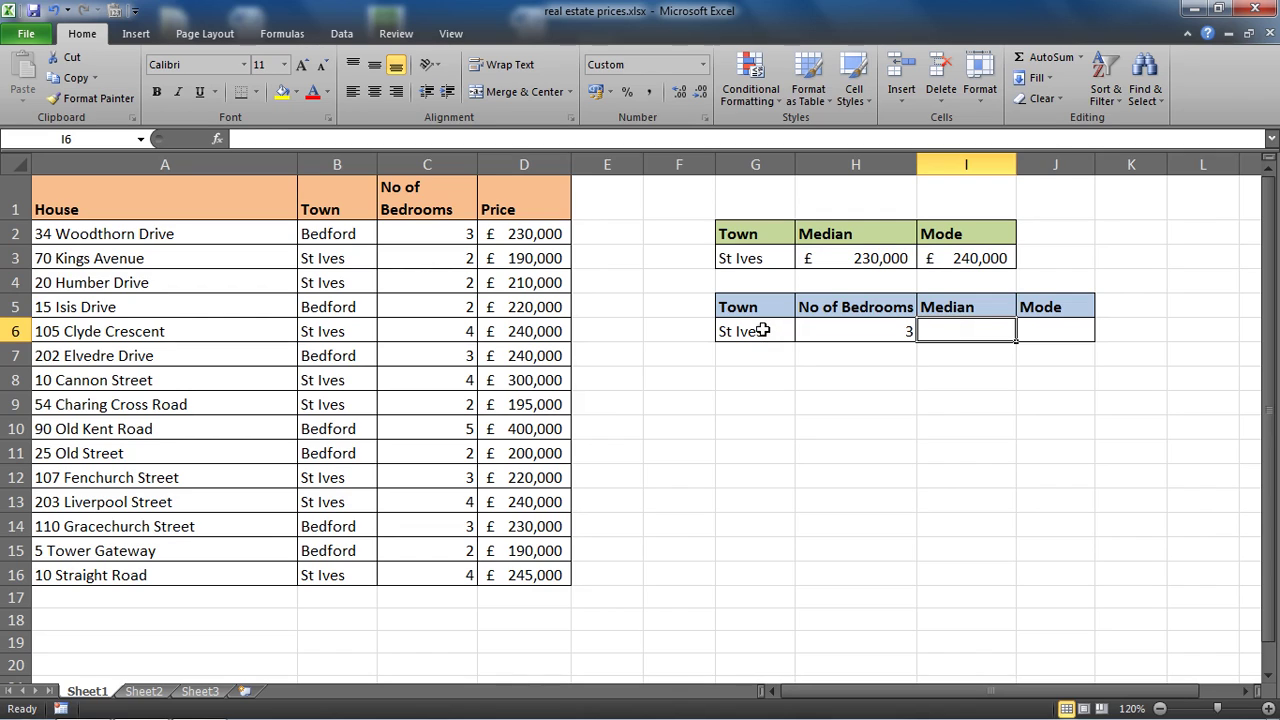
pyautogui.moveTo(762, 331); pyautogui.dragTo(788, 333)
pyautogui.click(845, 332)
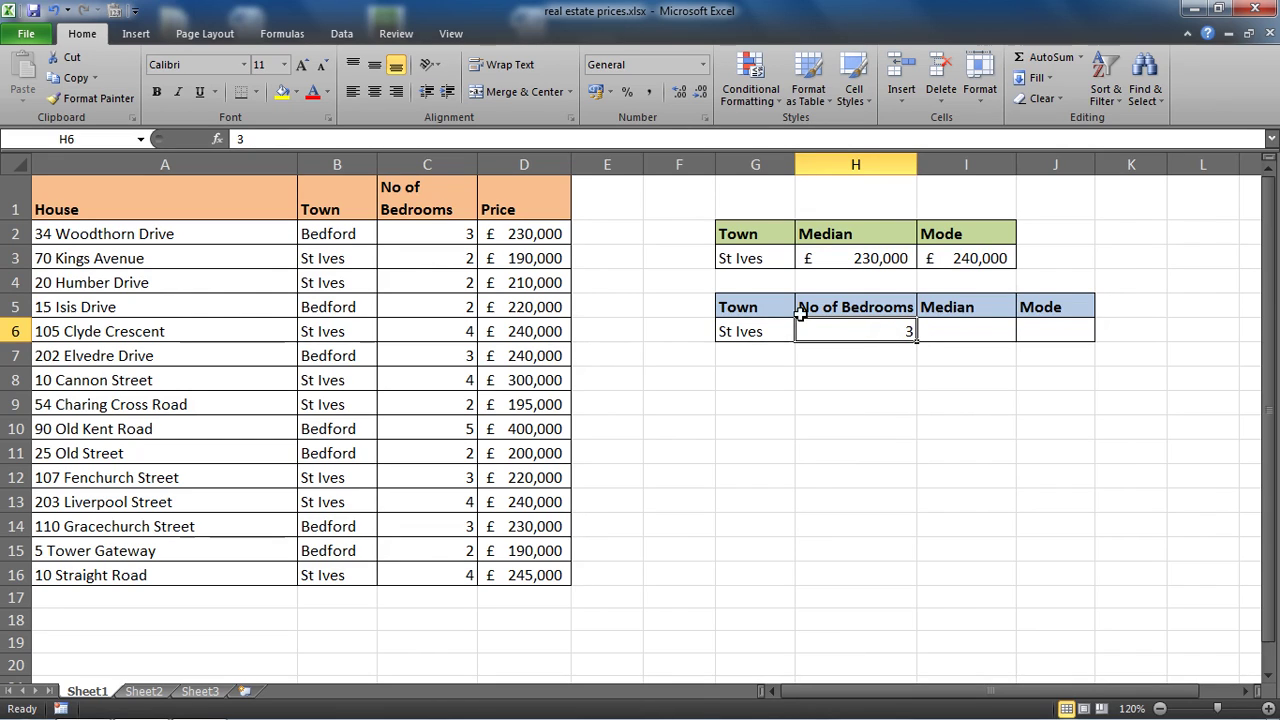
pyautogui.moveTo(366, 258); pyautogui.dragTo(521, 284)
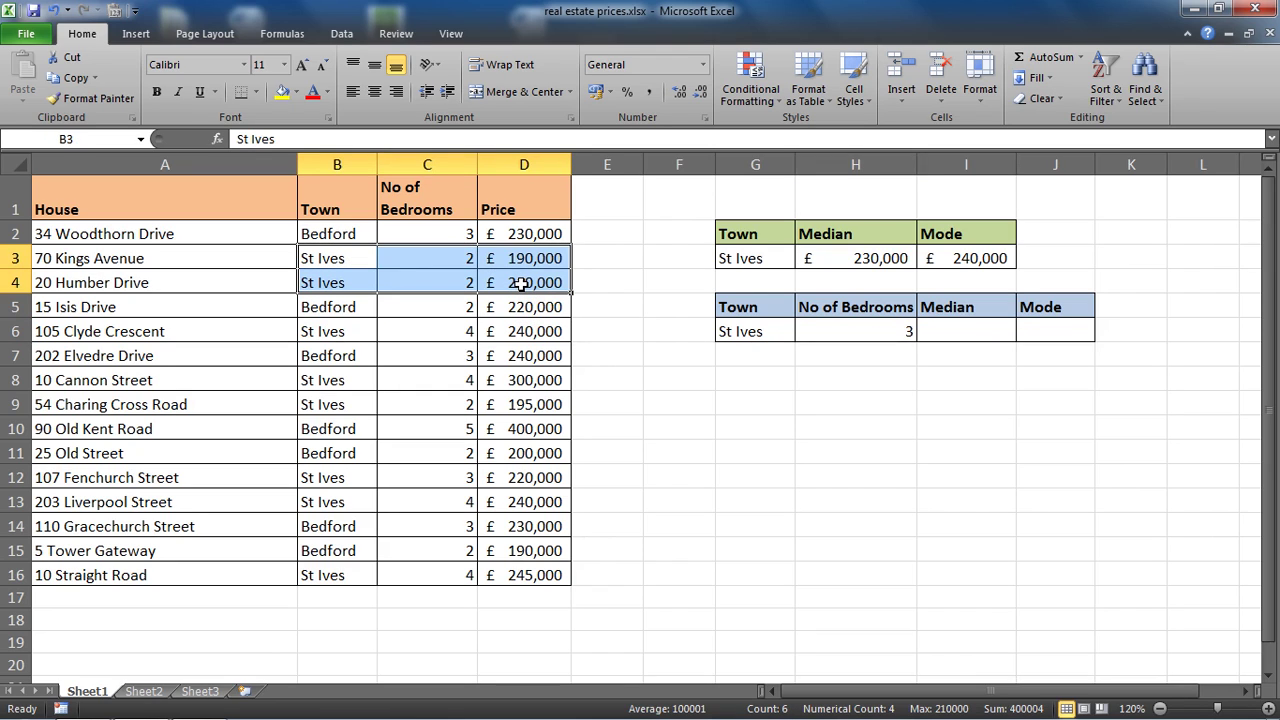
pyautogui.click(466, 330)
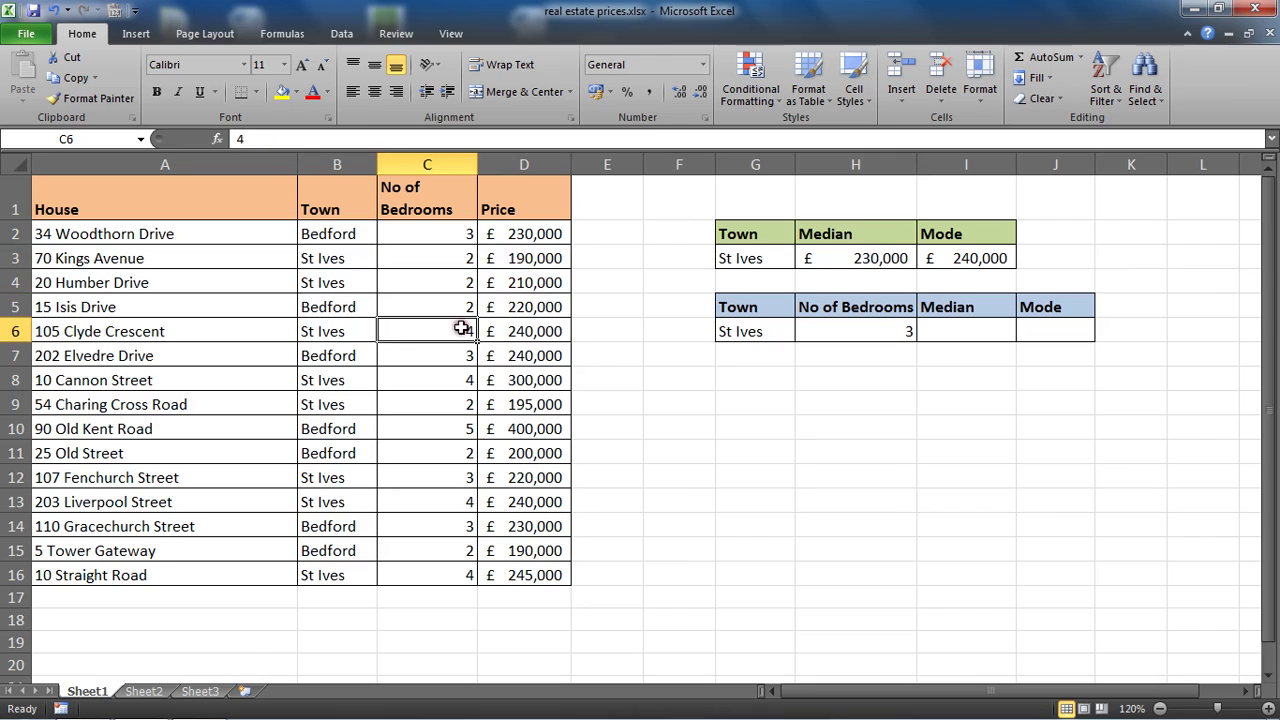
pyautogui.moveTo(375, 402); pyautogui.dragTo(490, 398)
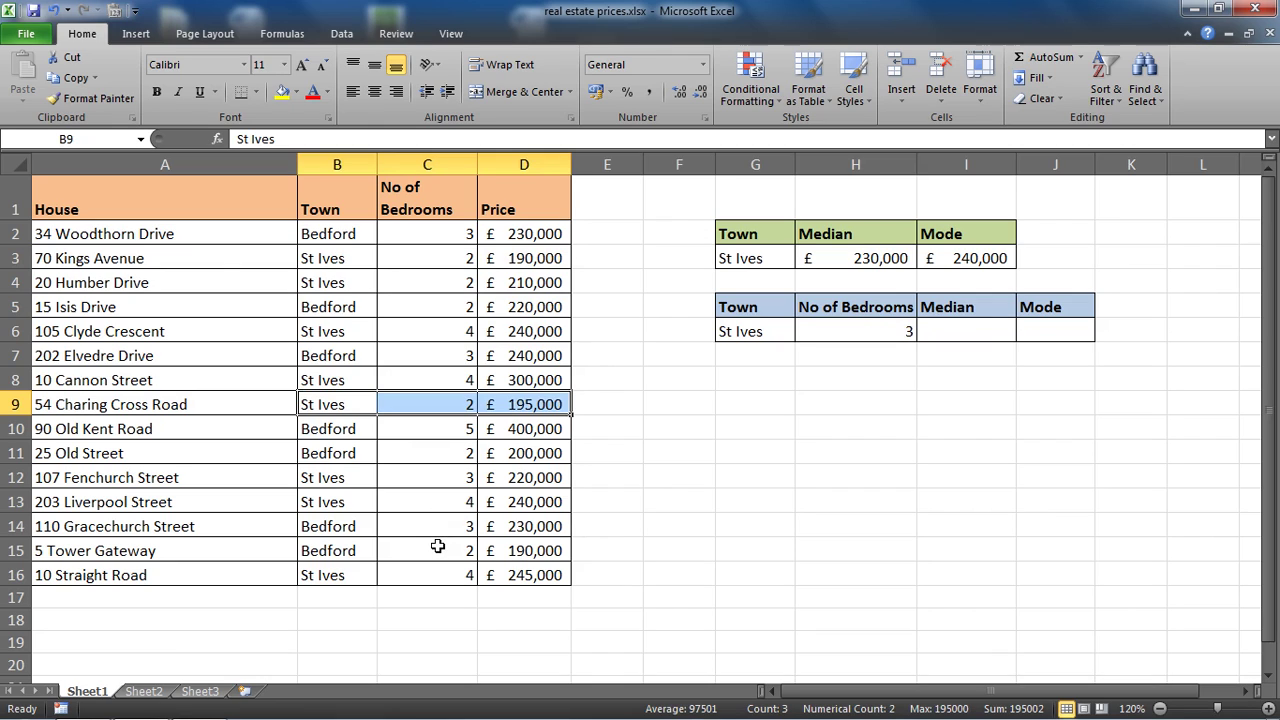
pyautogui.click(420, 580)
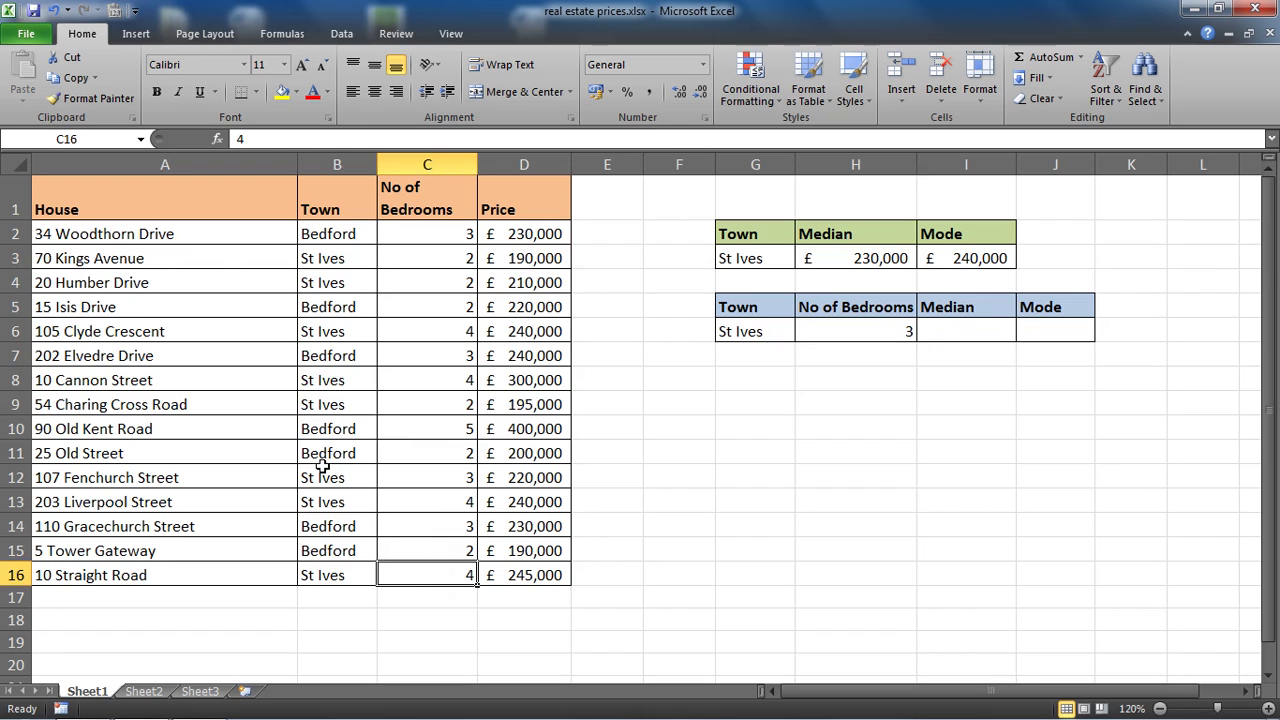
pyautogui.moveTo(322, 470); pyautogui.dragTo(494, 470)
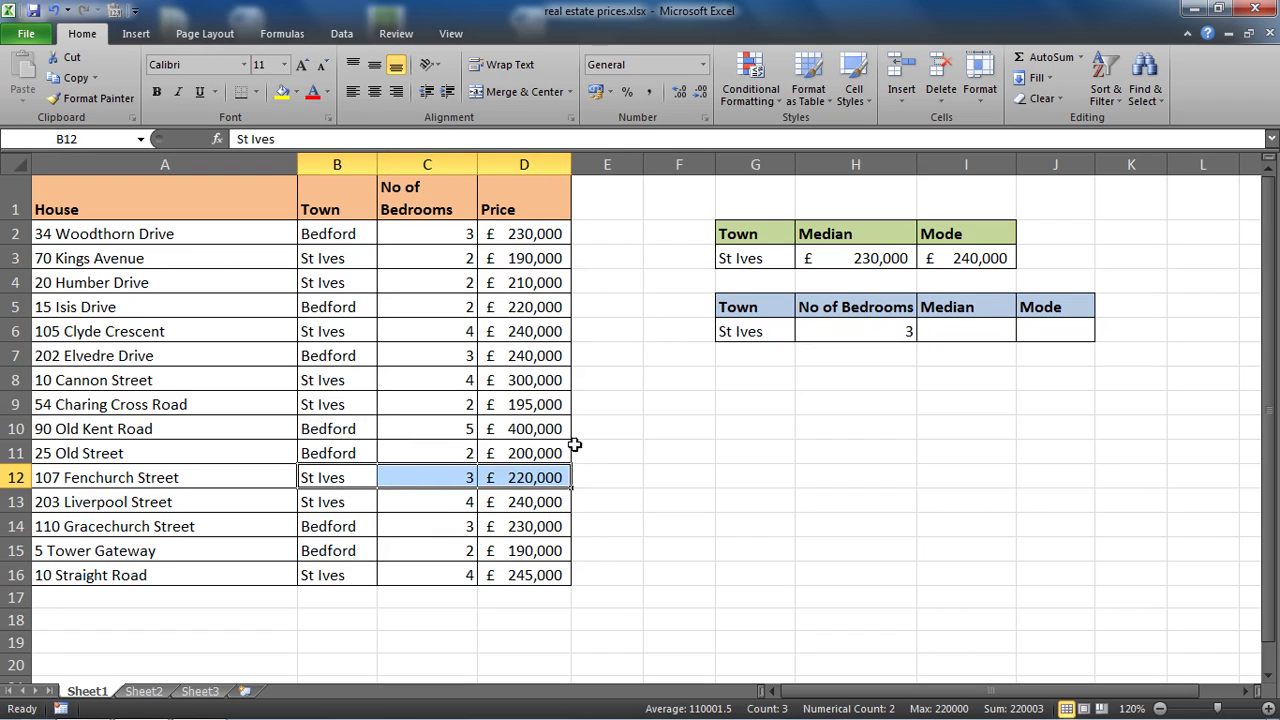
# Start a MEDIAN formula in I6 with a nested IF whose first criterion is (B2:B16=G6), matching the town
pyautogui.click(938, 338)
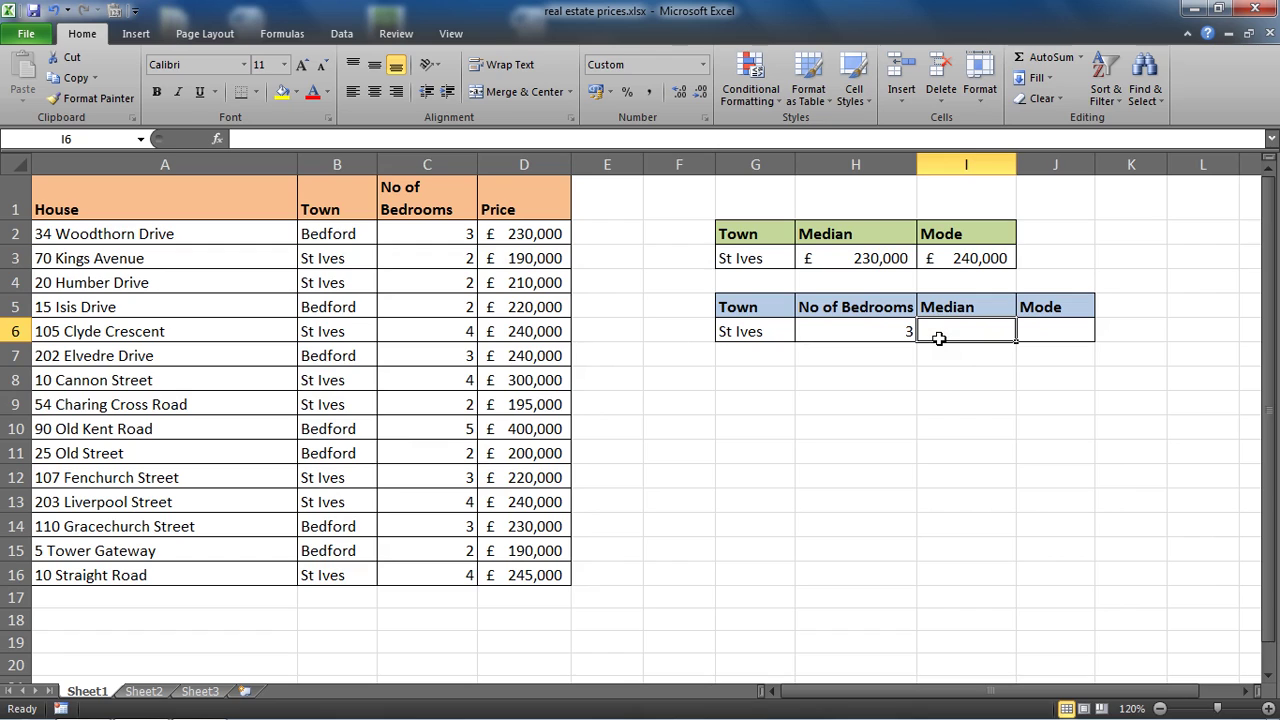
pyautogui.write('=')
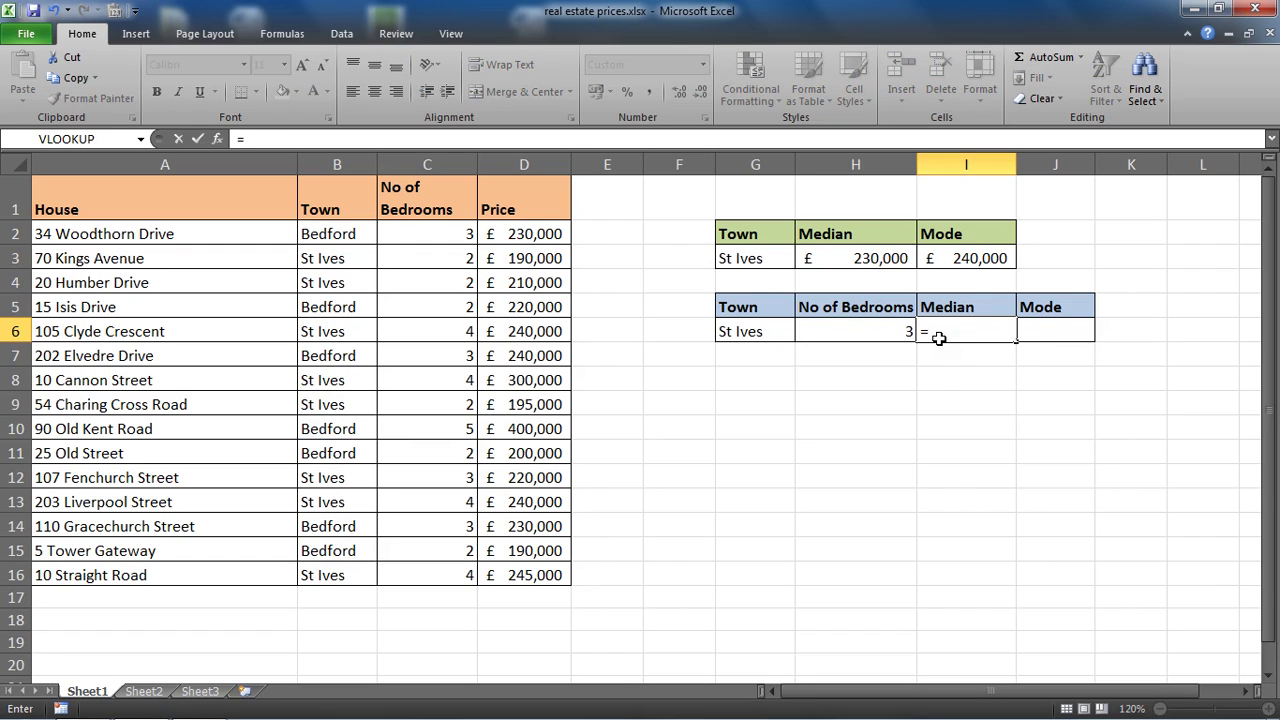
pyautogui.write('median(')
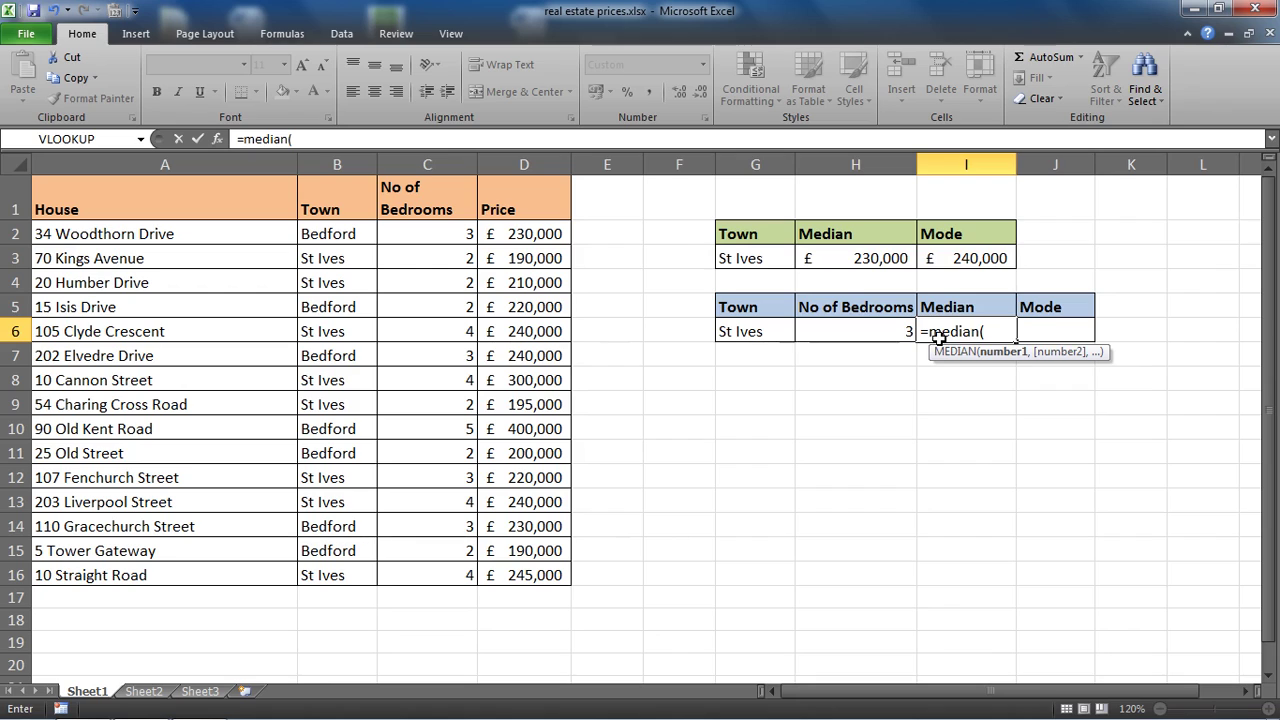
pyautogui.write('if(')
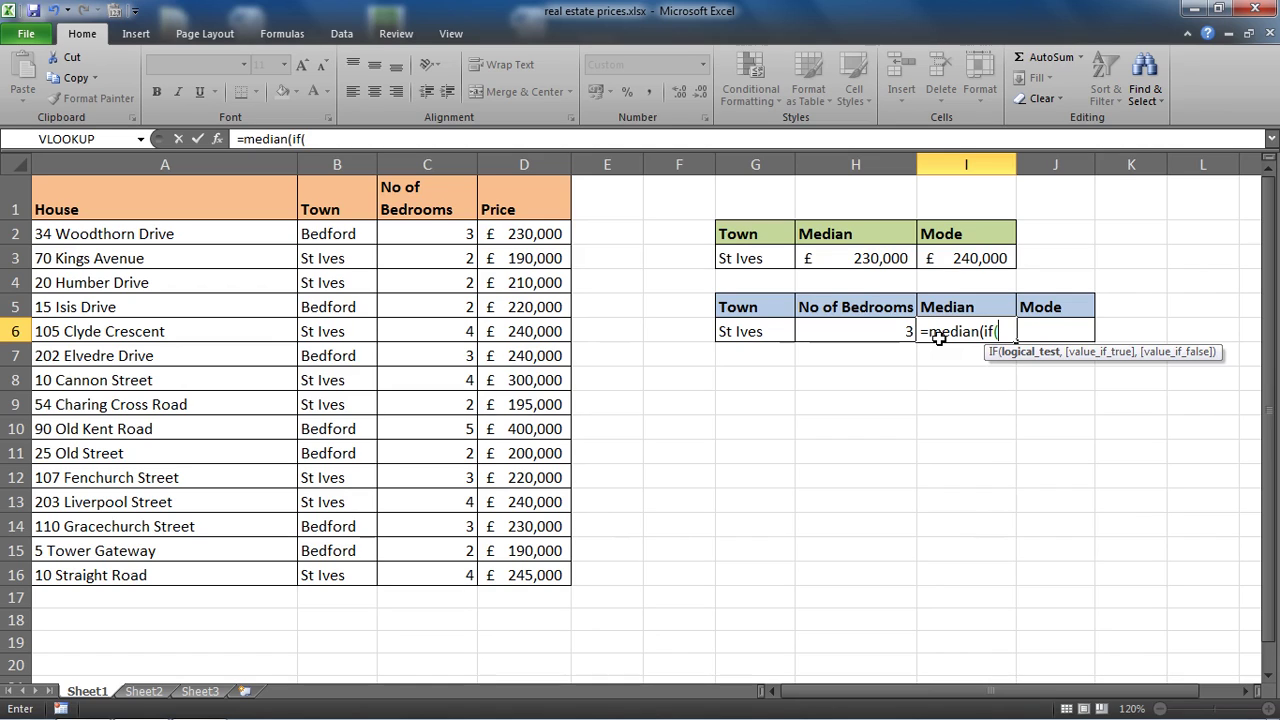
pyautogui.write('(')
pyautogui.moveTo(365, 234); pyautogui.dragTo(353, 569)
pyautogui.write('=')
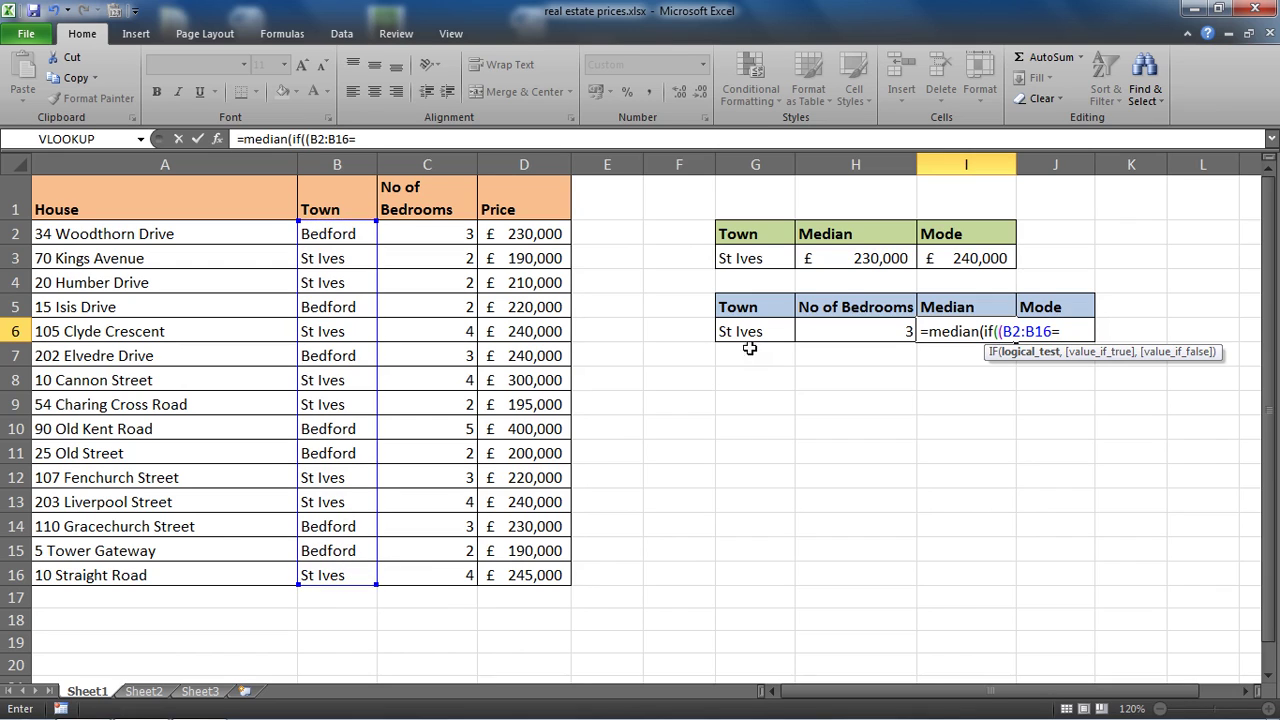
pyautogui.click(773, 328)
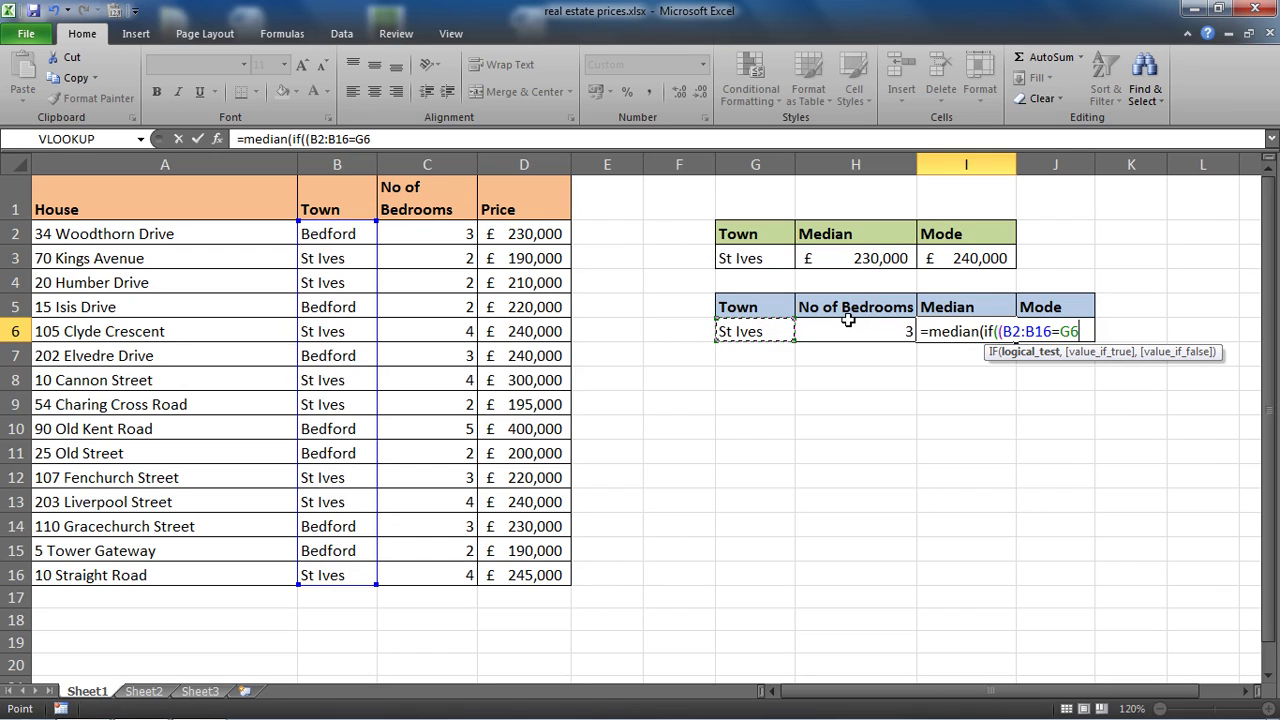
# Multiply the town criterion in I6 by (C2:C16>H6), return prices from D2:D16, and enter the formula as an array formula
pyautogui.write(')*(')
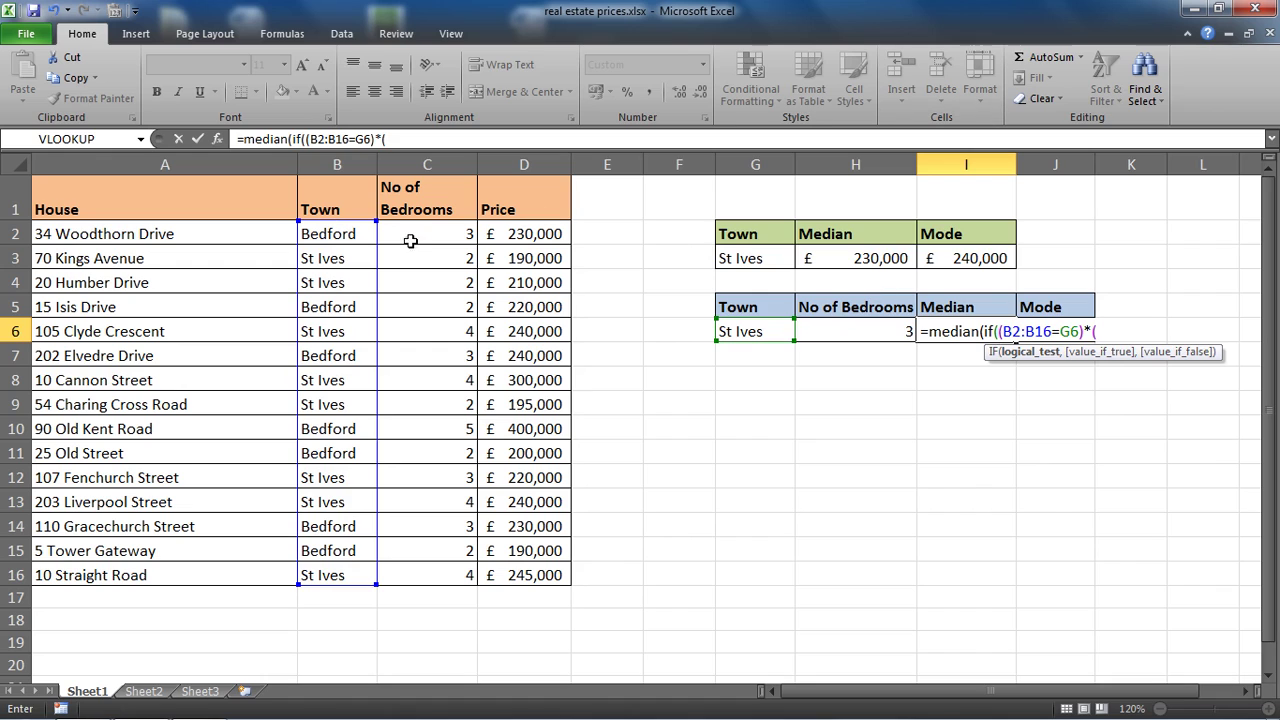
pyautogui.moveTo(423, 234); pyautogui.dragTo(432, 575)
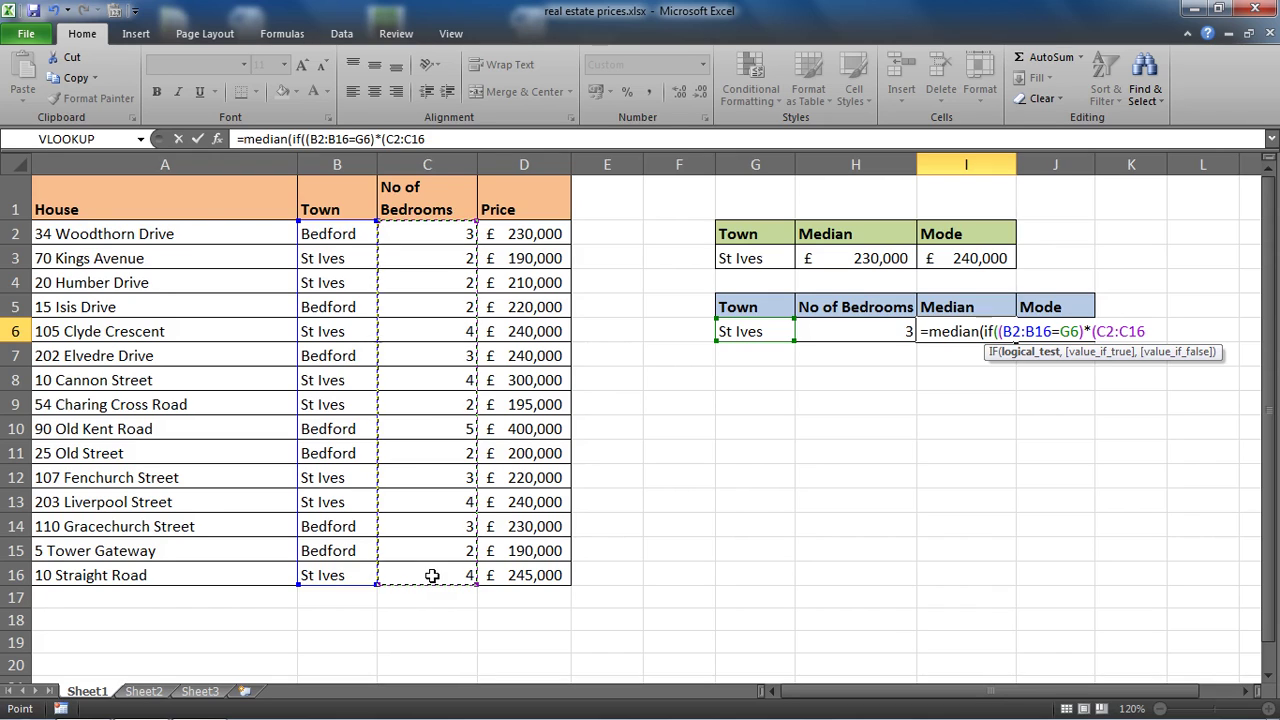
pyautogui.write('>')
pyautogui.click(870, 335)
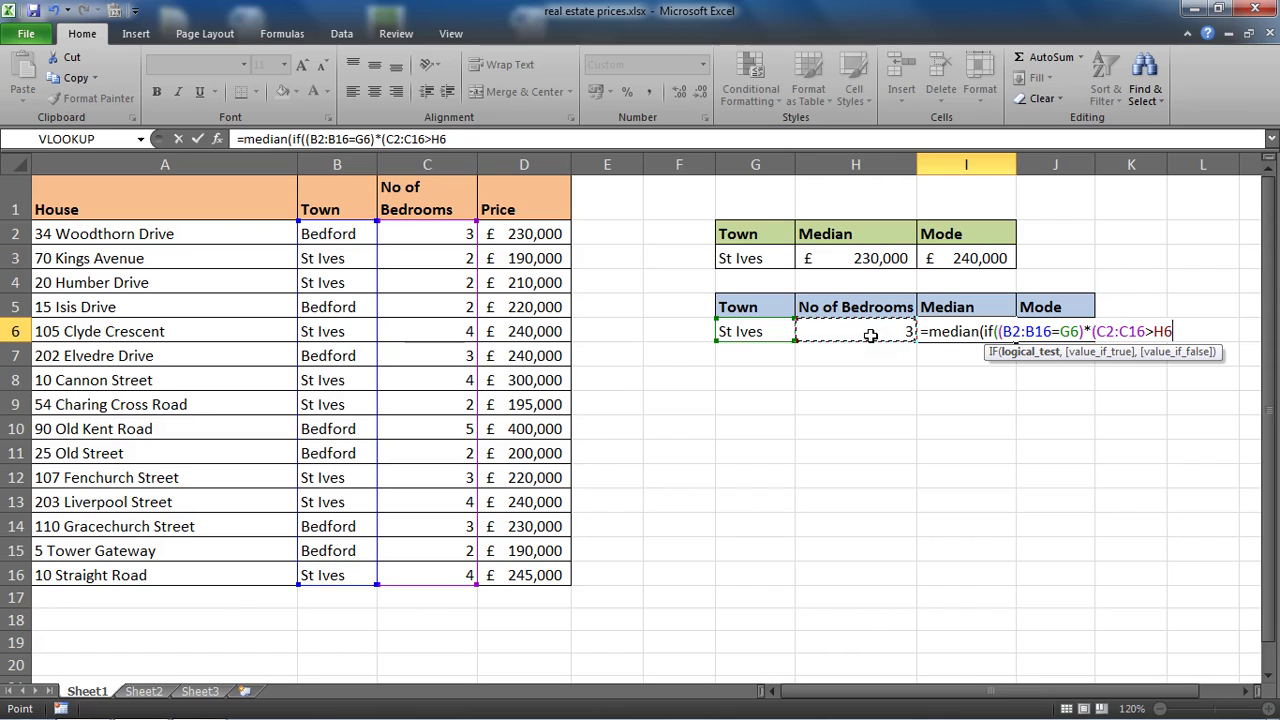
pyautogui.write('),')
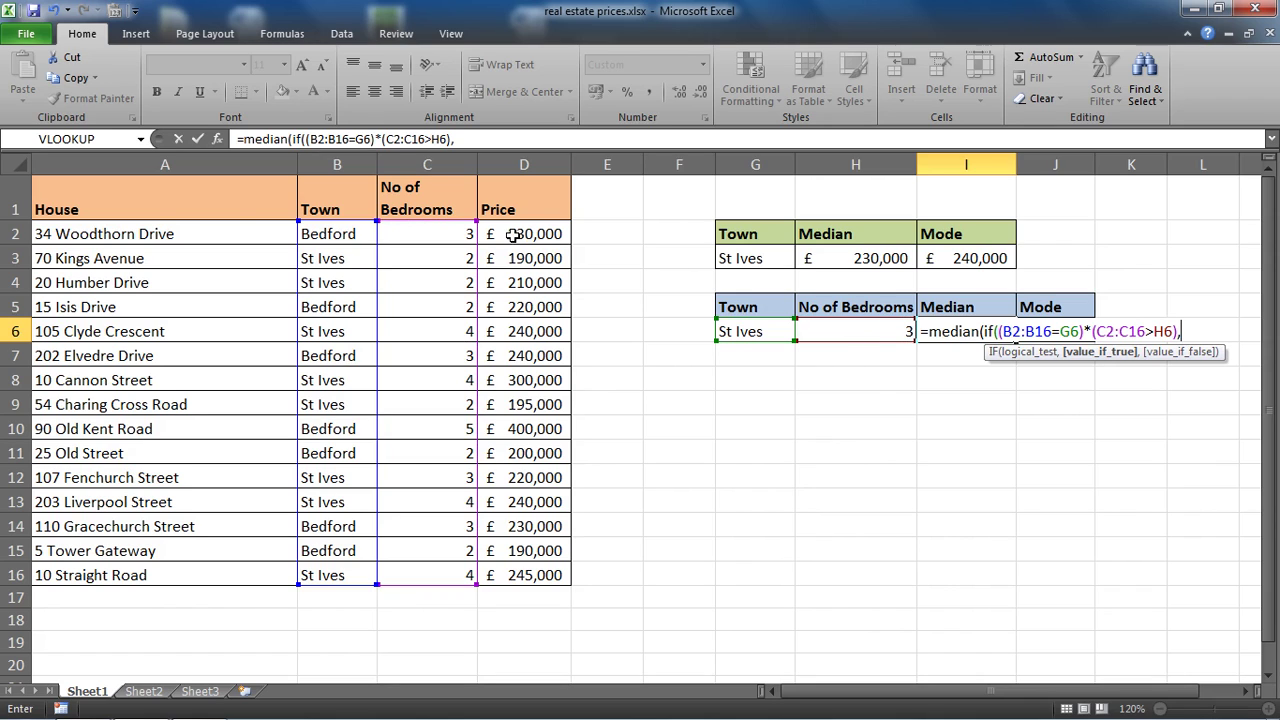
pyautogui.moveTo(518, 238); pyautogui.dragTo(523, 572)
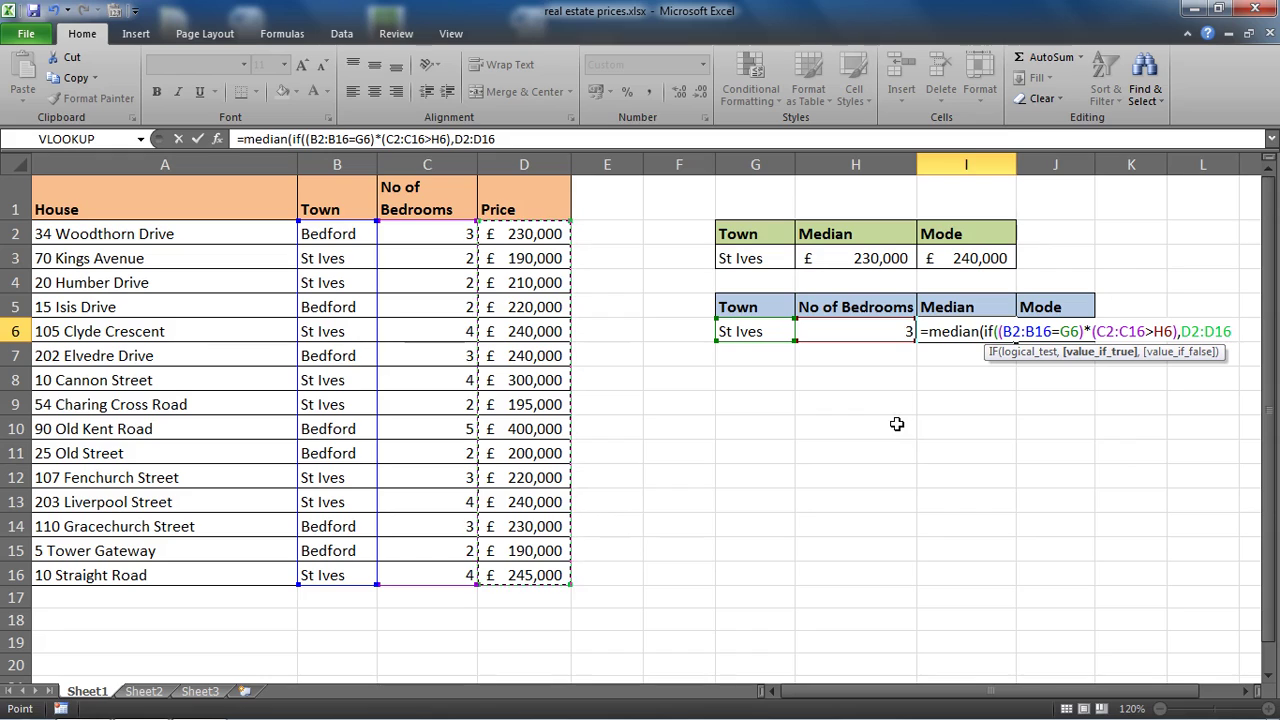
pyautogui.write('))')
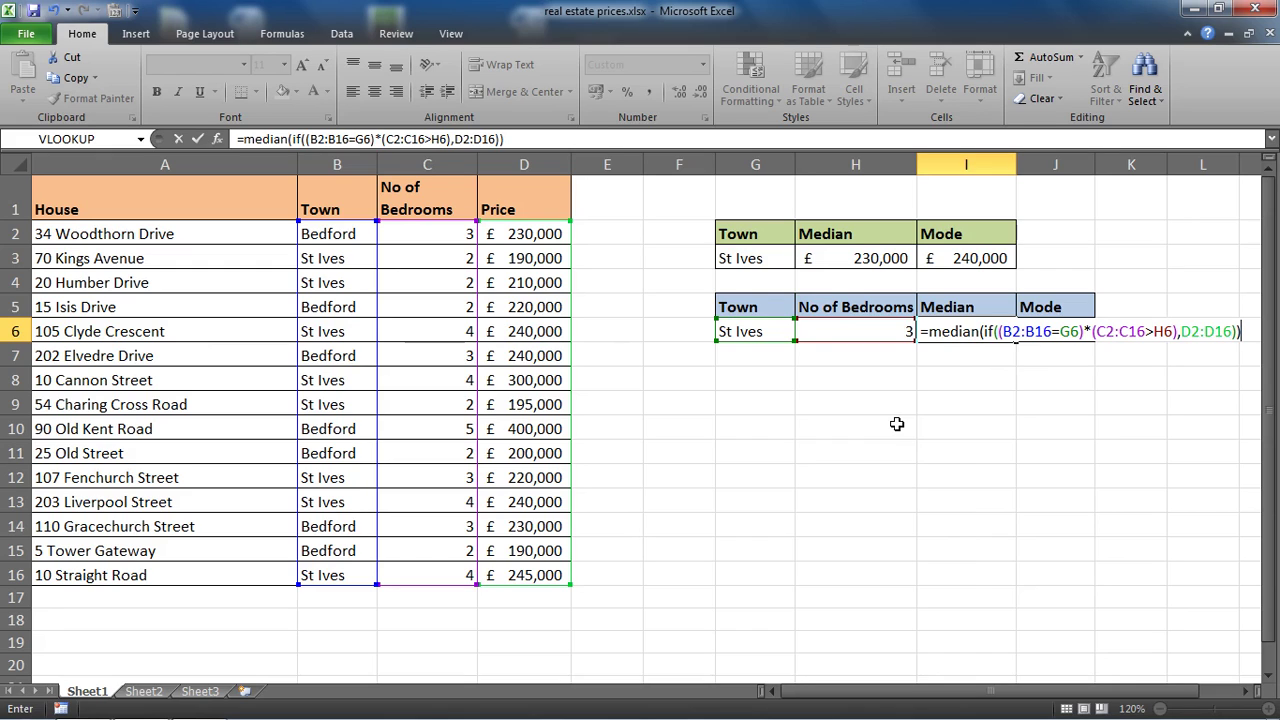
pyautogui.hotkey('ctrl', 'shift', 'Return')
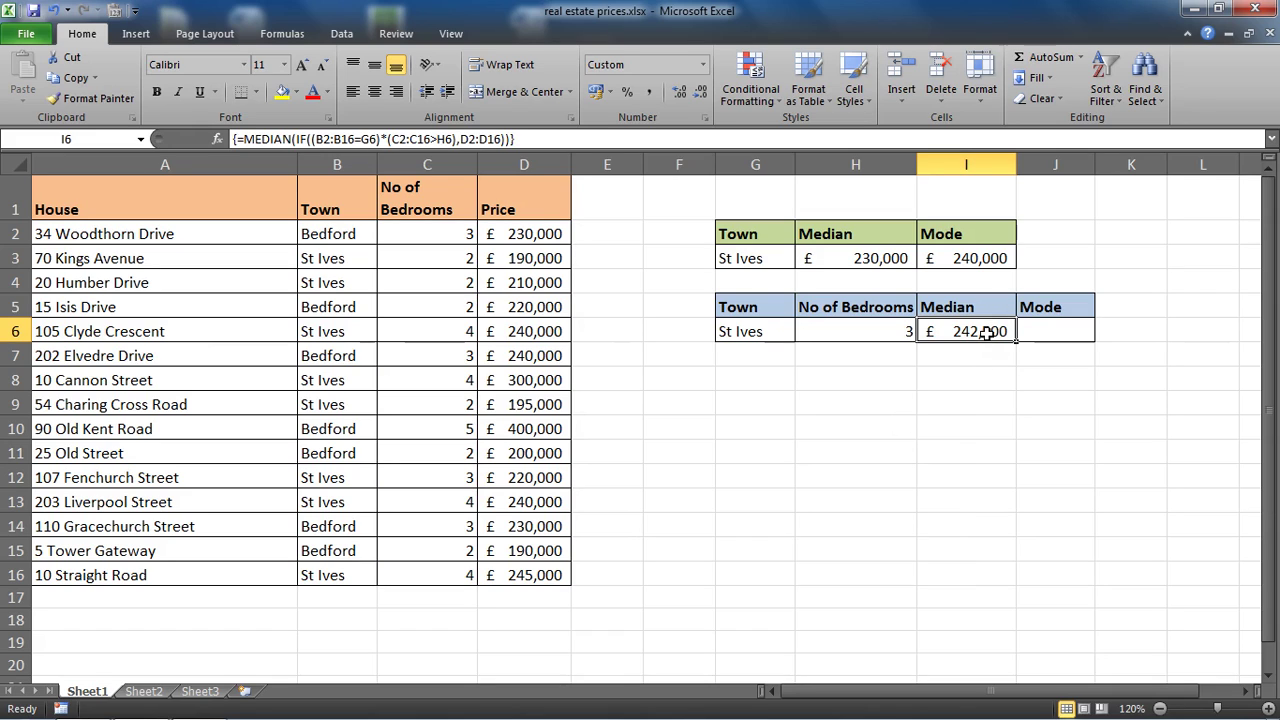
# List the prices of St Ives houses with more than 3 bedrooms in ascending order in G8:G11: 240000, 240000, 245000, 300000
pyautogui.click(748, 382)
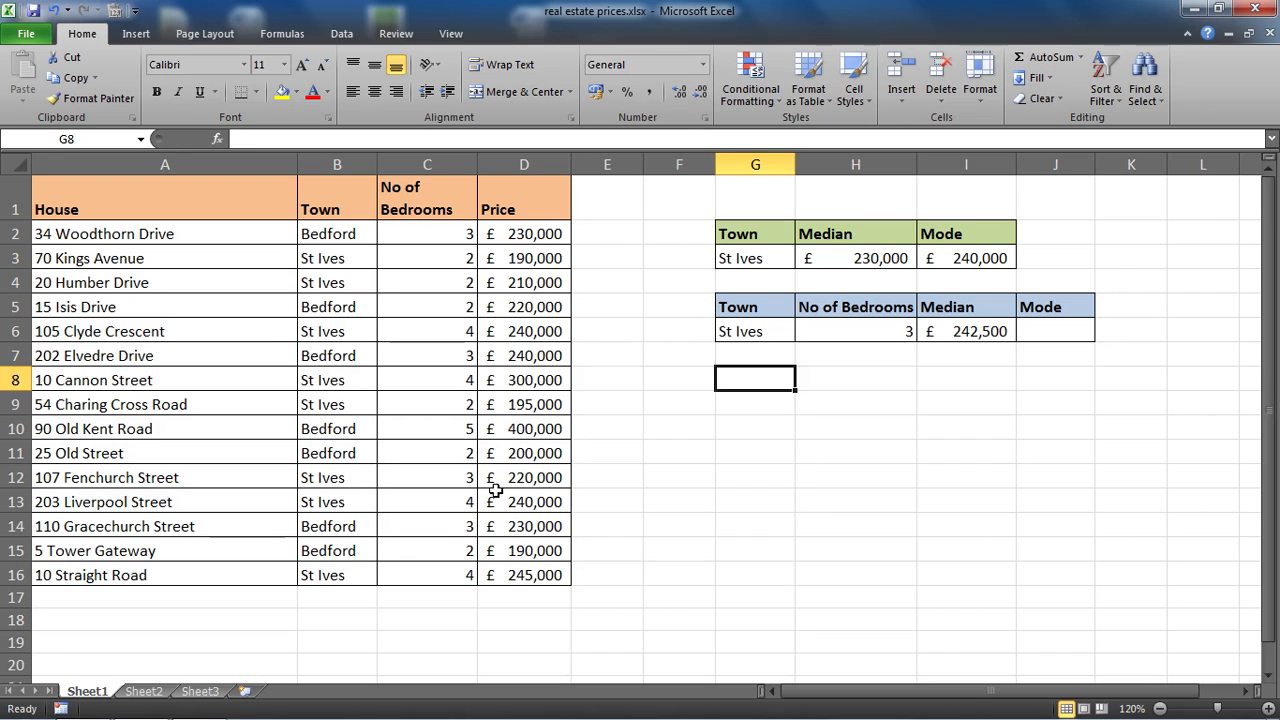
pyautogui.write('240000')
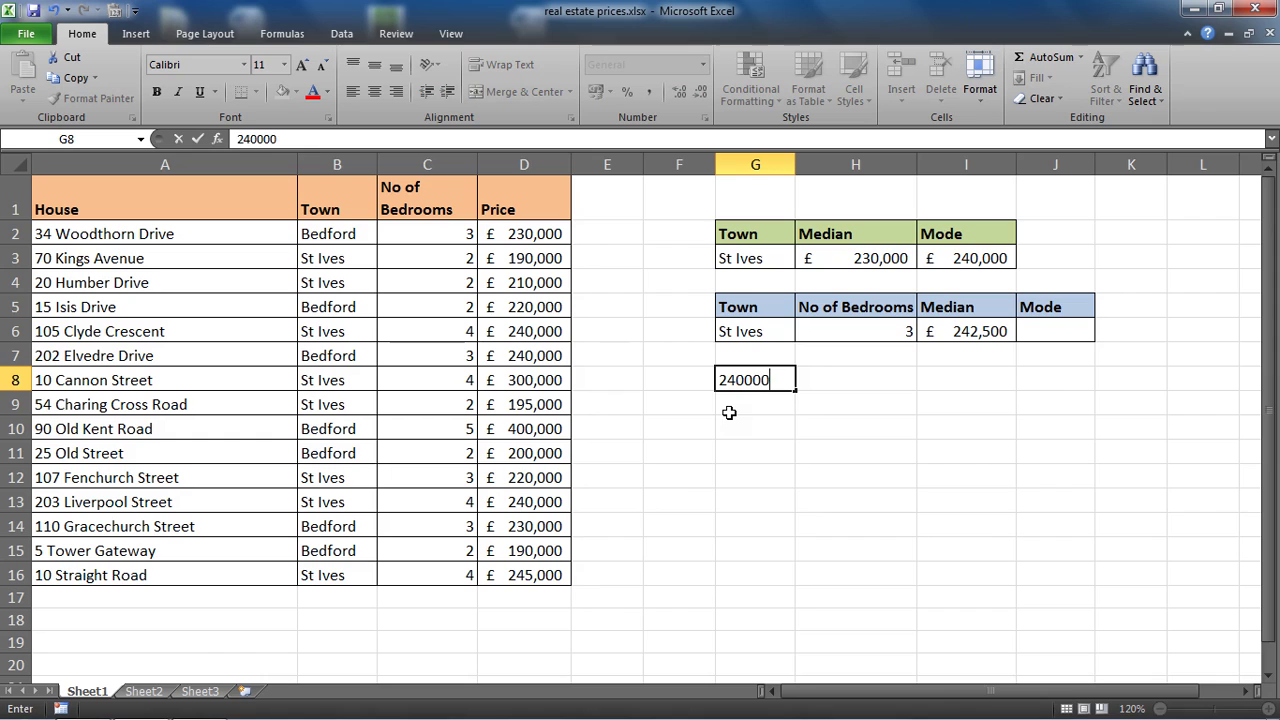
pyautogui.press('Return')
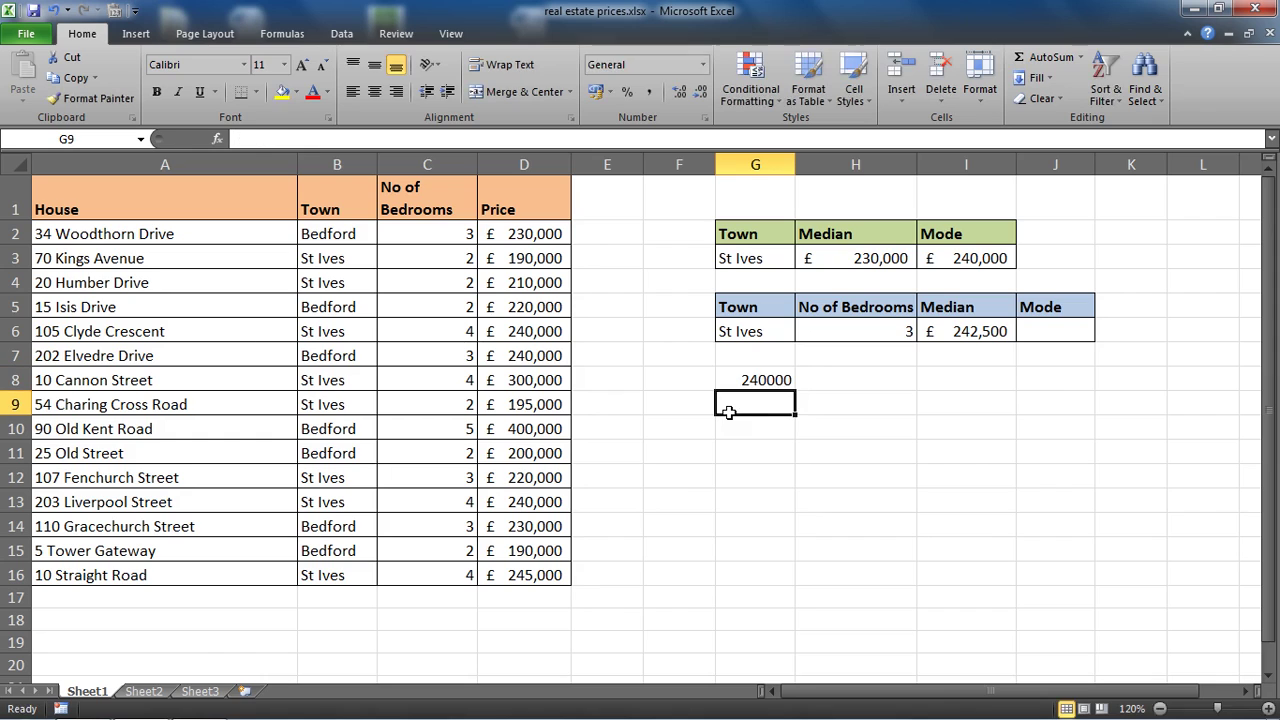
pyautogui.write('240000')
pyautogui.press('Return')
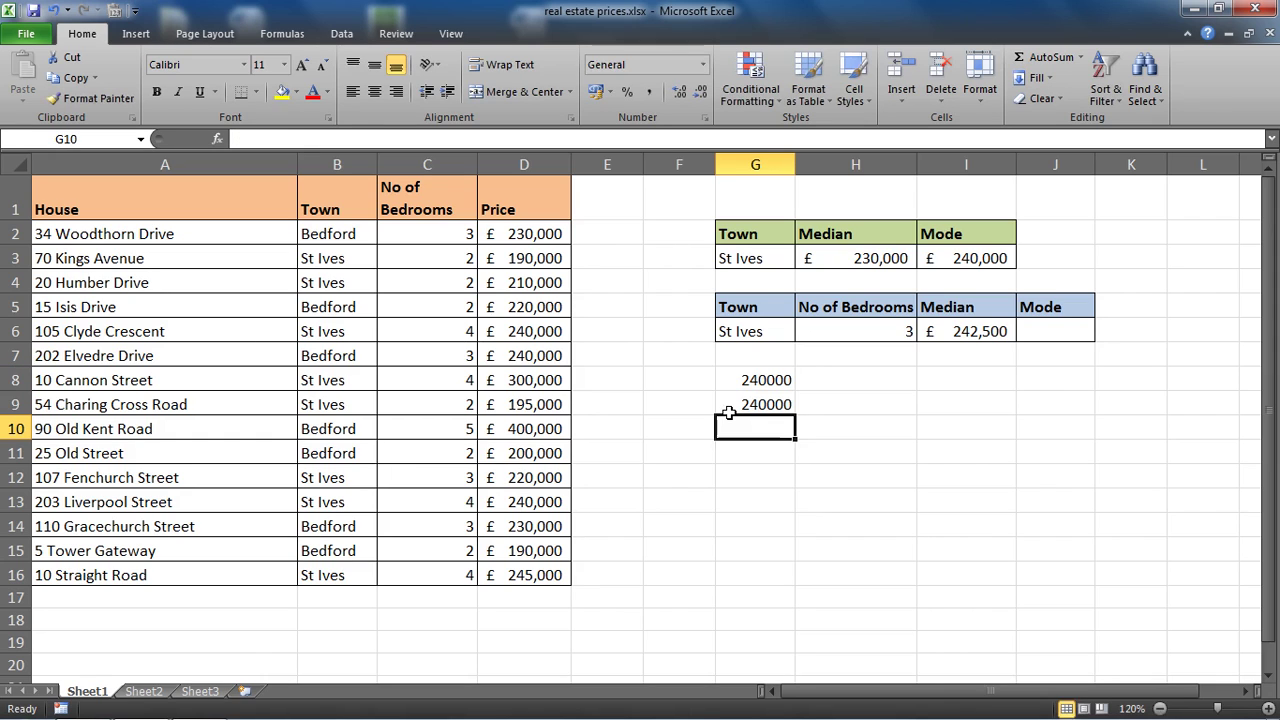
pyautogui.write('245000')
pyautogui.press('Return')
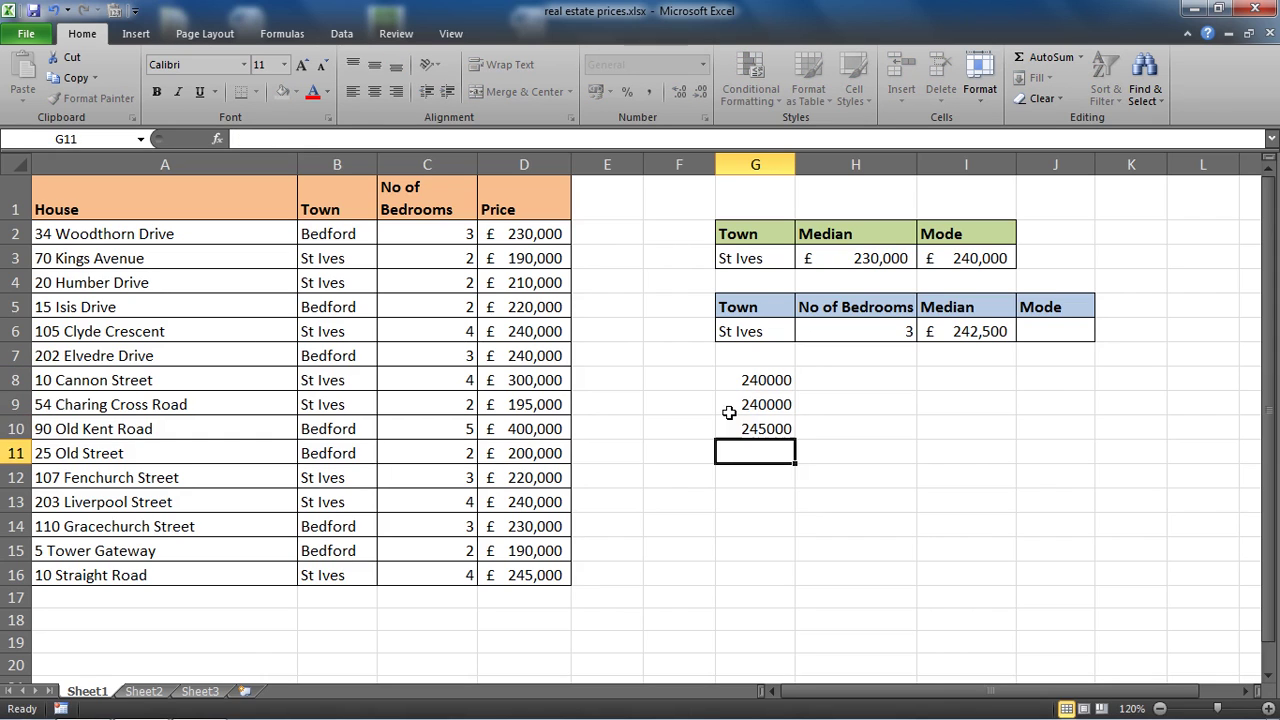
pyautogui.write('300000')
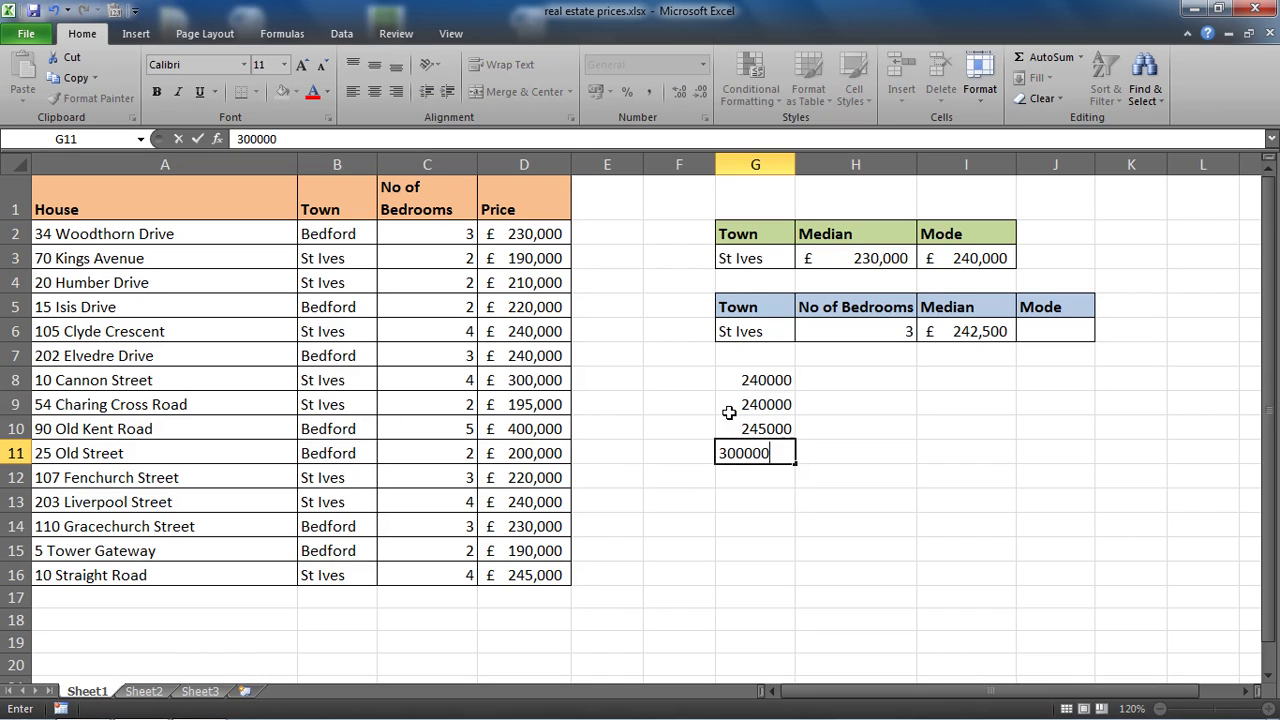
pyautogui.press('Return')
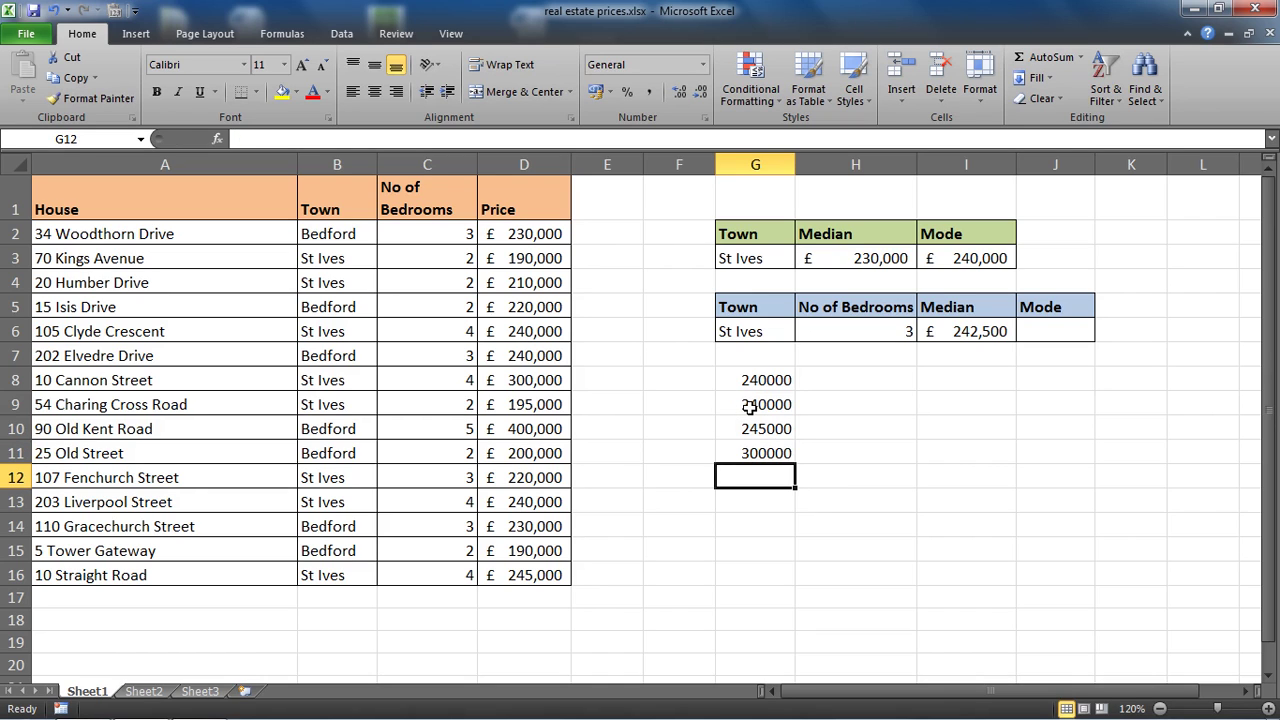
# Examine the middle pair of prices in G9:G10 to verify the median, and the repeated prices in G8:G9 for the mode
pyautogui.moveTo(749, 405); pyautogui.dragTo(749, 429)
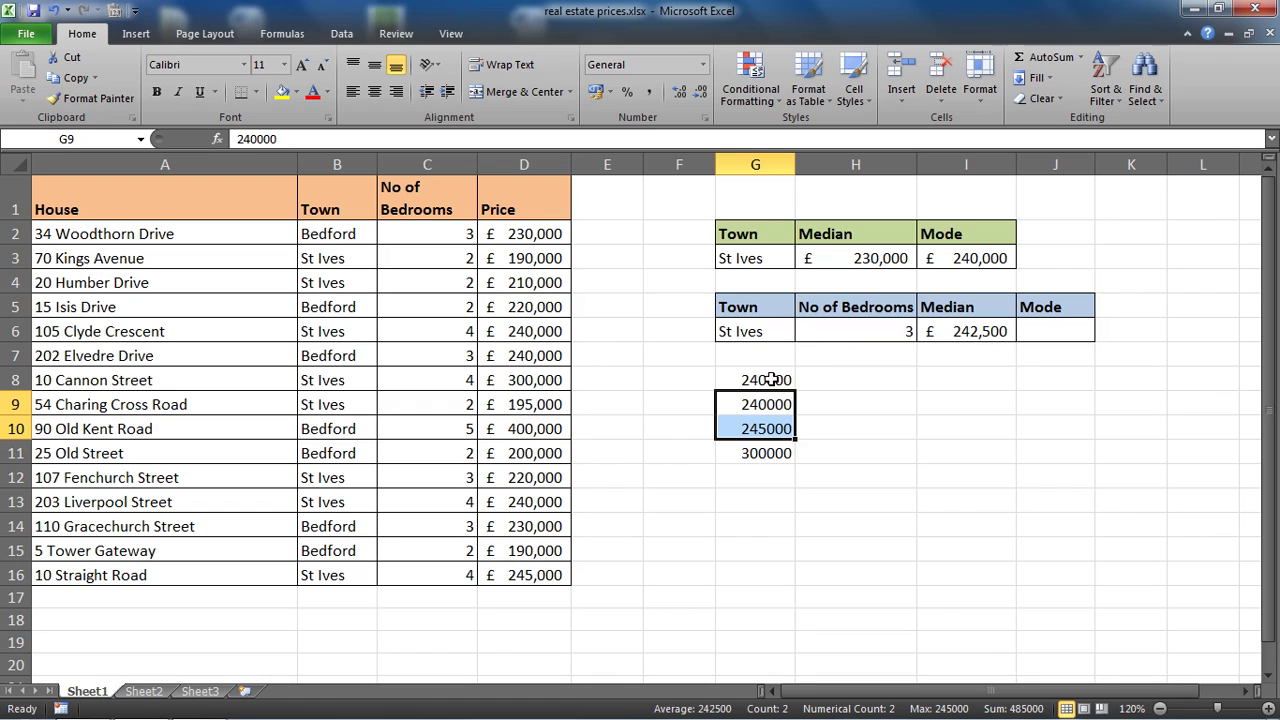
pyautogui.moveTo(766, 380); pyautogui.dragTo(766, 404)
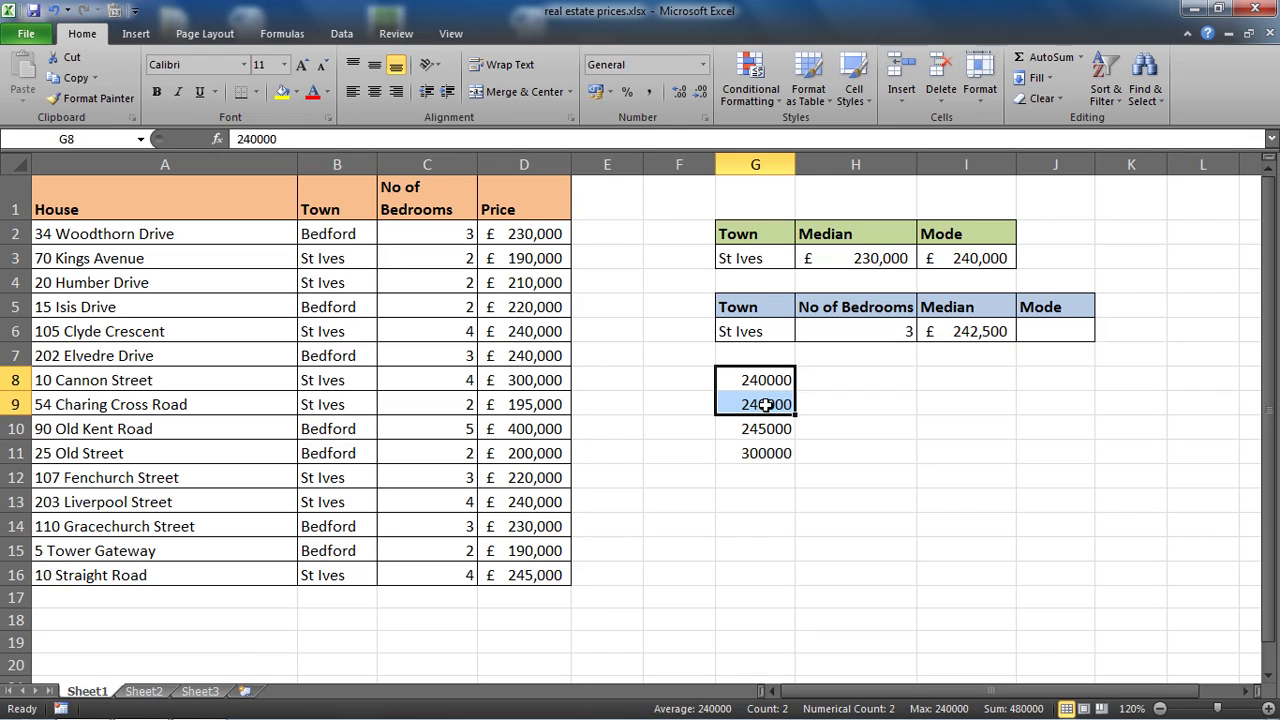
pyautogui.click(843, 412)
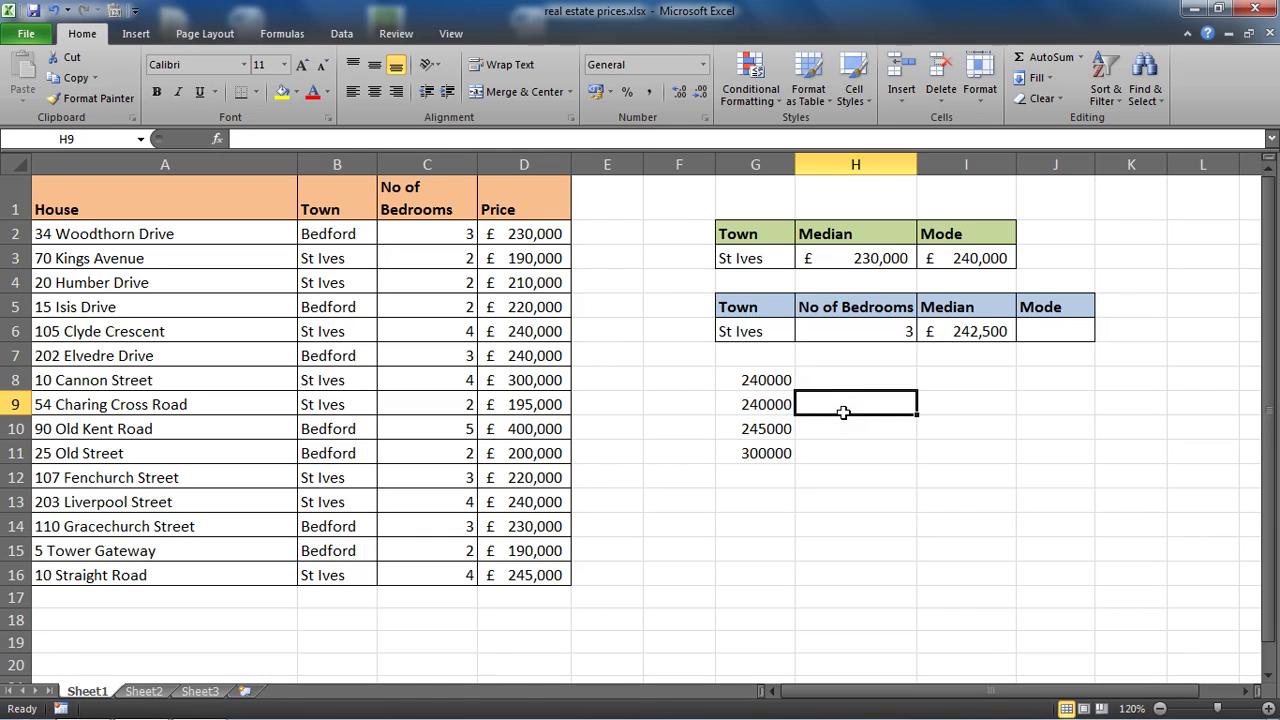